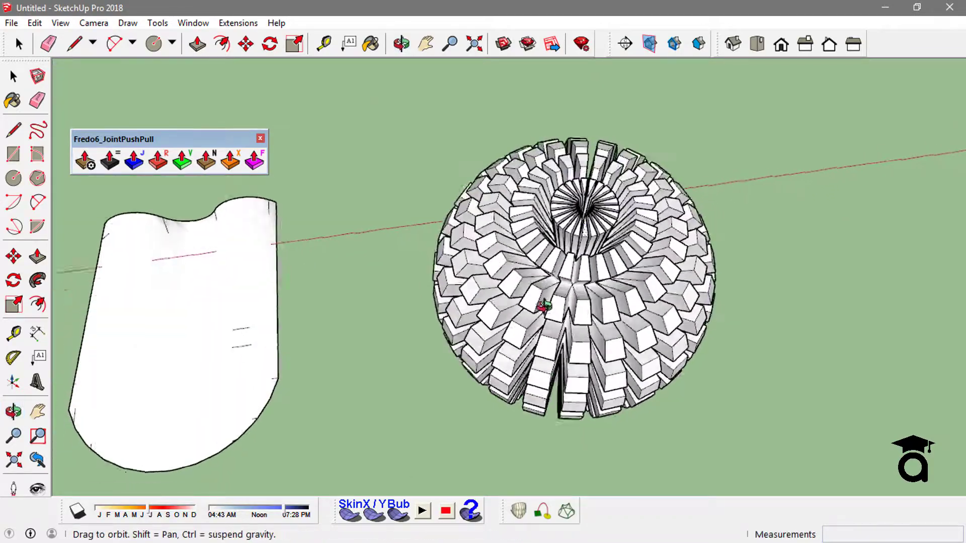
- Push-pull the arched surface near the origin by about 12' 7" with Normal Push Pull and generate the geometry
scroll(684, 251, up, 3)
middle_drag(486, 264, 405, 248)
scroll(405, 248, down, 4)
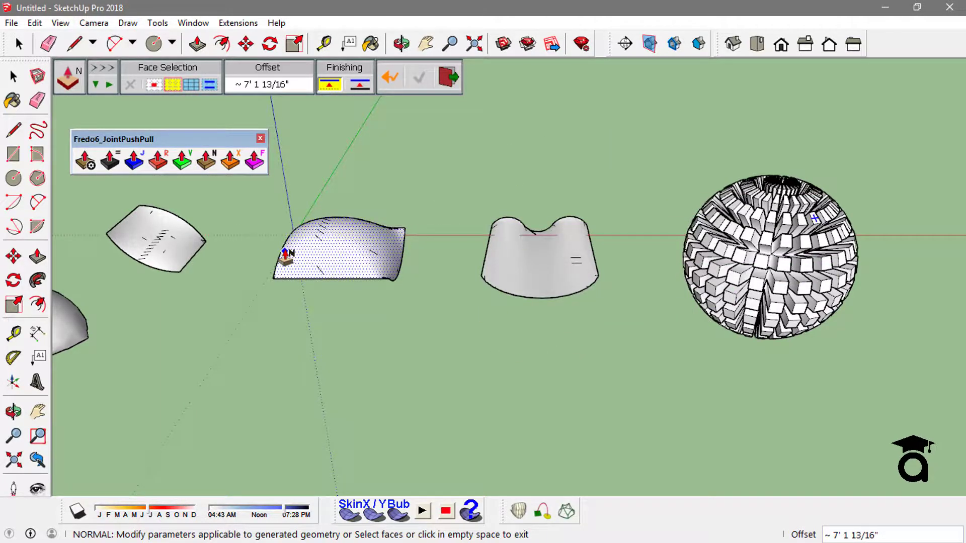
scroll(286, 254, up, 3)
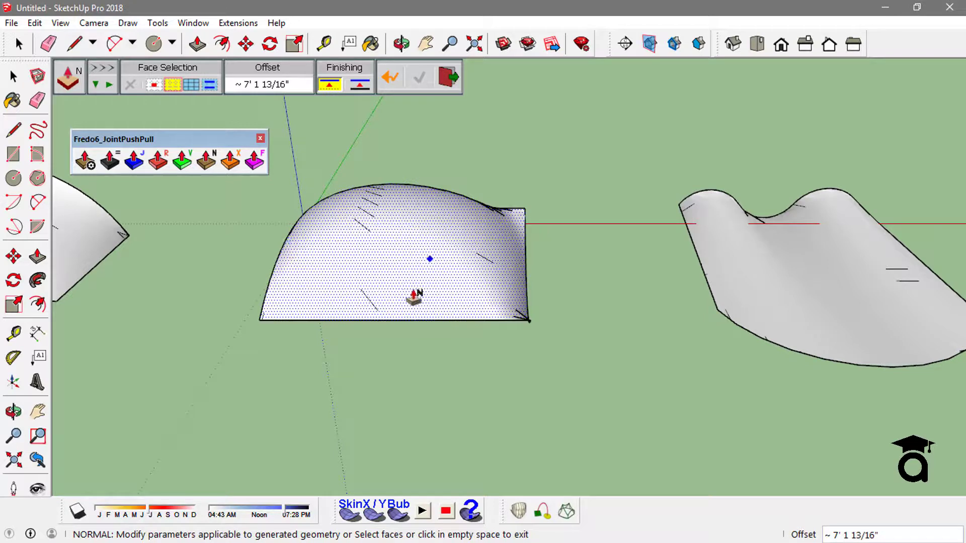
middle_drag(587, 245, 538, 276)
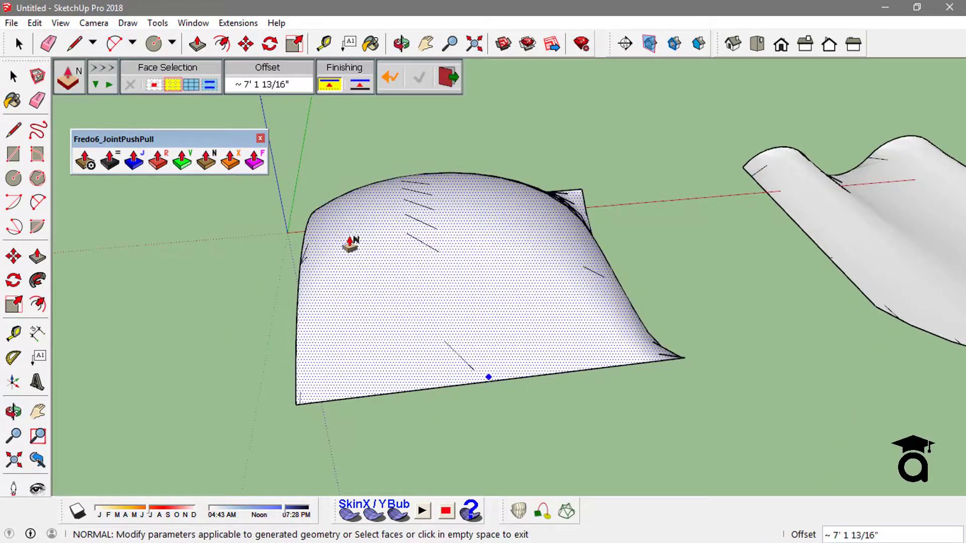
click(469, 288)
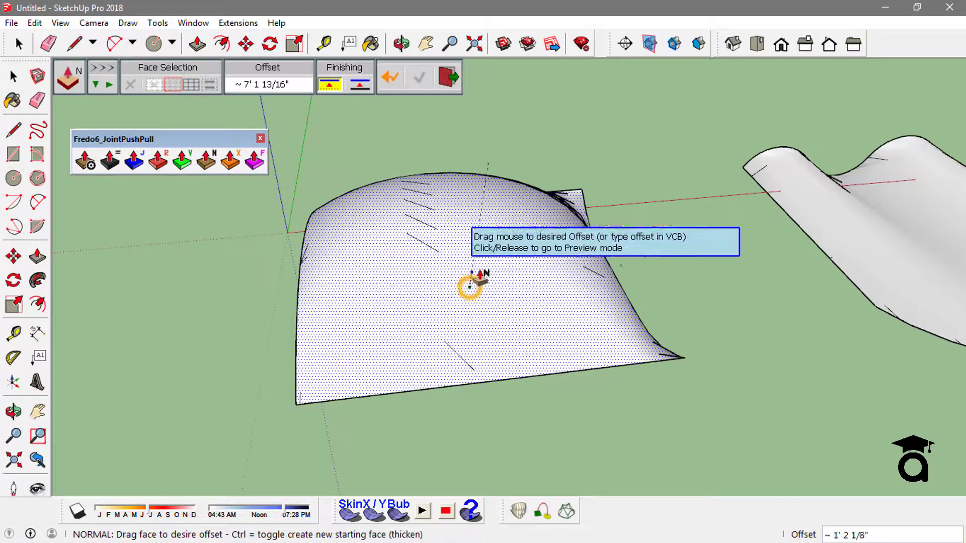
middle_drag(496, 239, 510, 211)
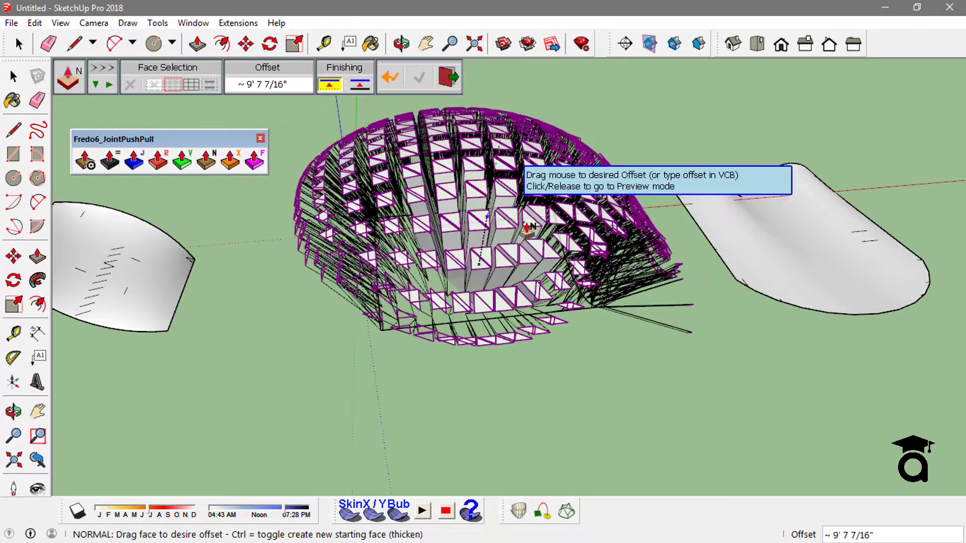
click(547, 217)
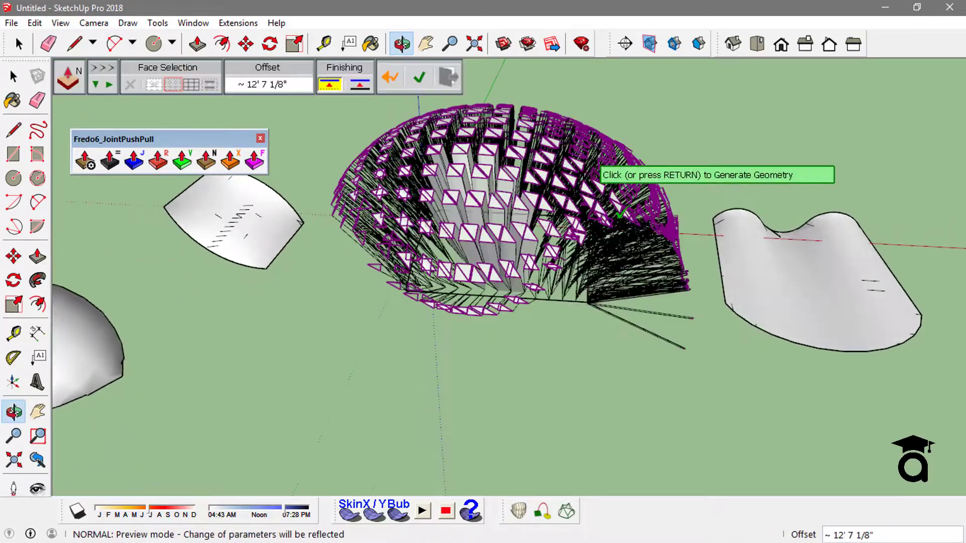
click(618, 201)
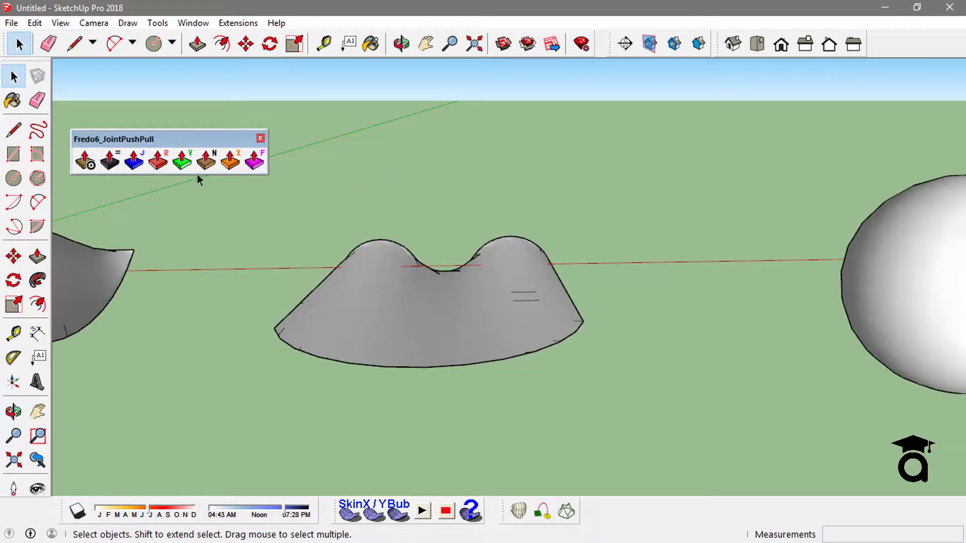
- Extrude the double-humped wavy surface upward by about 15' with Extrude Push Pull and generate the solid
click(221, 162)
scroll(453, 317, down, 2)
drag(453, 317, 455, 176)
drag(456, 227, 453, 186)
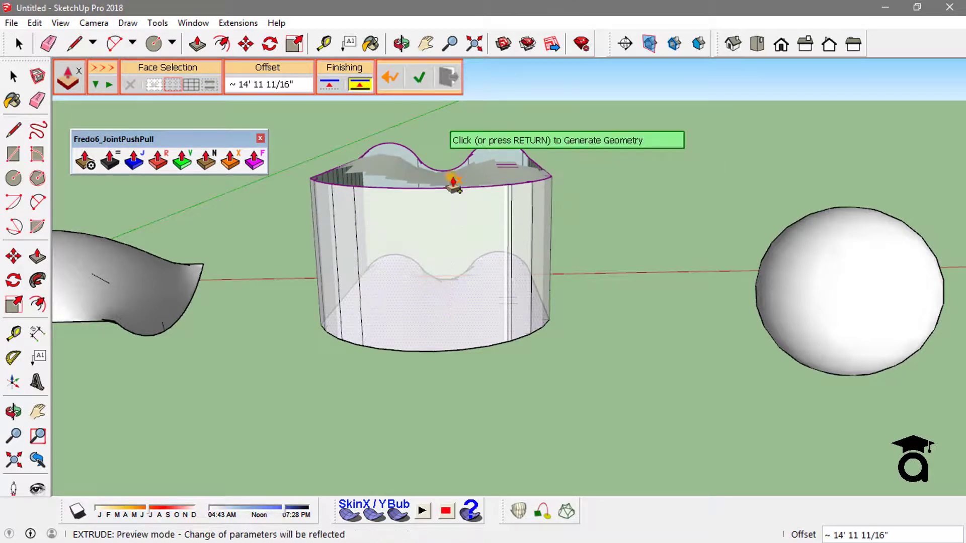
click(557, 202)
- Extrude the arched surface near the origin upward with Extrude Push Pull and generate the solid
mouse_move(545, 194)
middle_down()
mouse_move(438, 233)
mouse_move(324, 233)
mouse_move(577, 138)
mouse_move(459, 256)
mouse_move(601, 226)
mouse_move(666, 257)
mouse_move(471, 223)
mouse_move(674, 271)
mouse_move(685, 255)
mouse_move(468, 315)
mouse_move(257, 309)
mouse_move(526, 242)
mouse_move(156, 248)
mouse_move(491, 164)
middle_up()
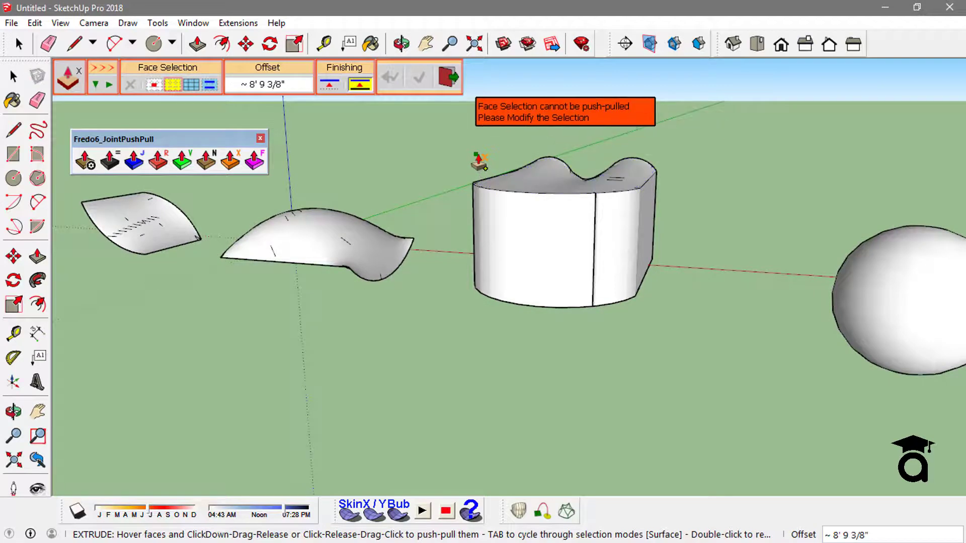
key(space)
click(242, 163)
middle_drag(382, 181, 358, 241)
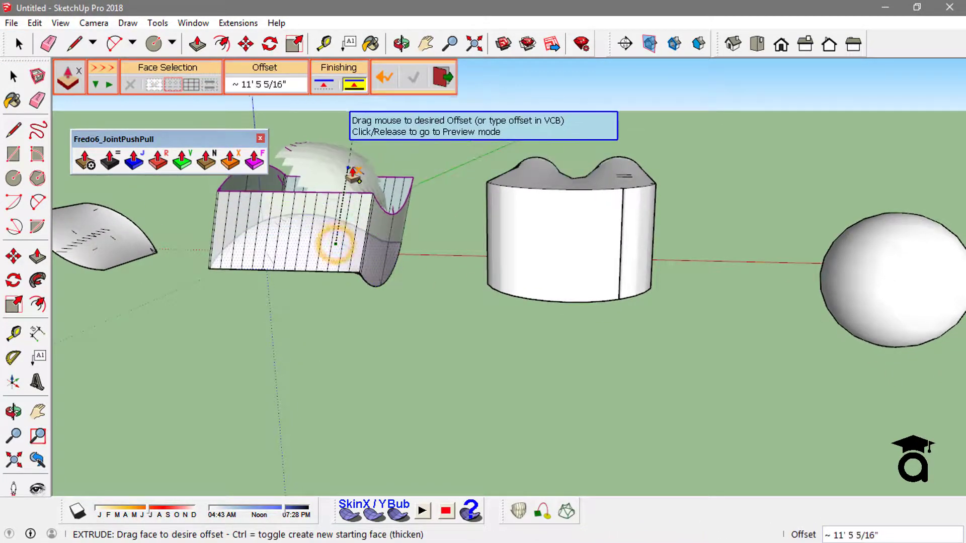
drag(374, 160, 375, 184)
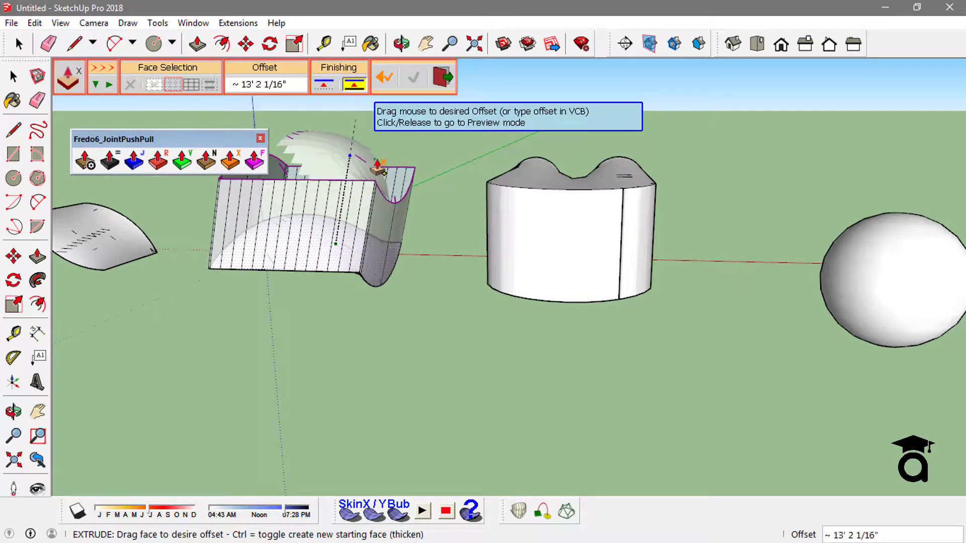
drag(367, 211, 356, 198)
click(356, 198)
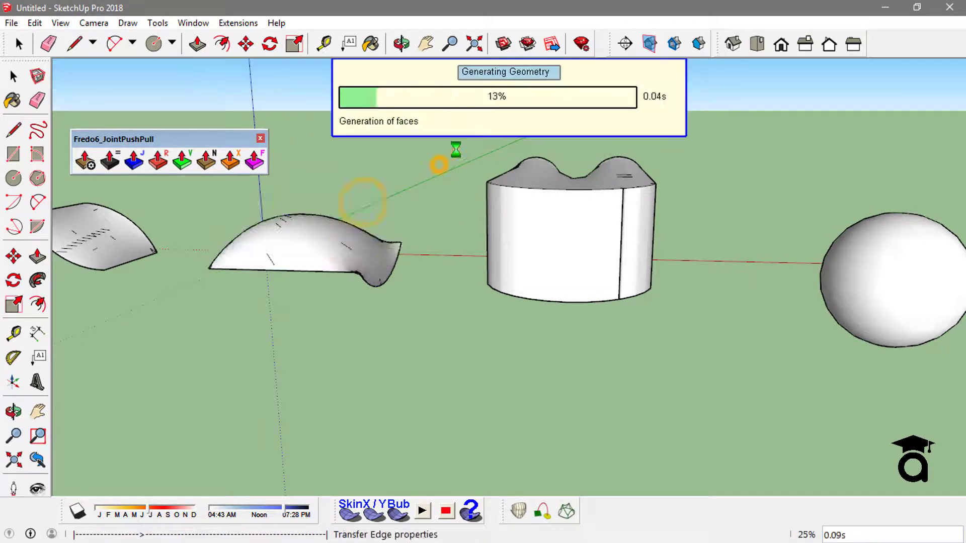
- Use Vector Push Pull to stretch the small lens-shaped surface diagonally upward, previewing an offset of about 52' 8"
middle_drag(471, 223, 352, 308)
drag(353, 308, 884, 339)
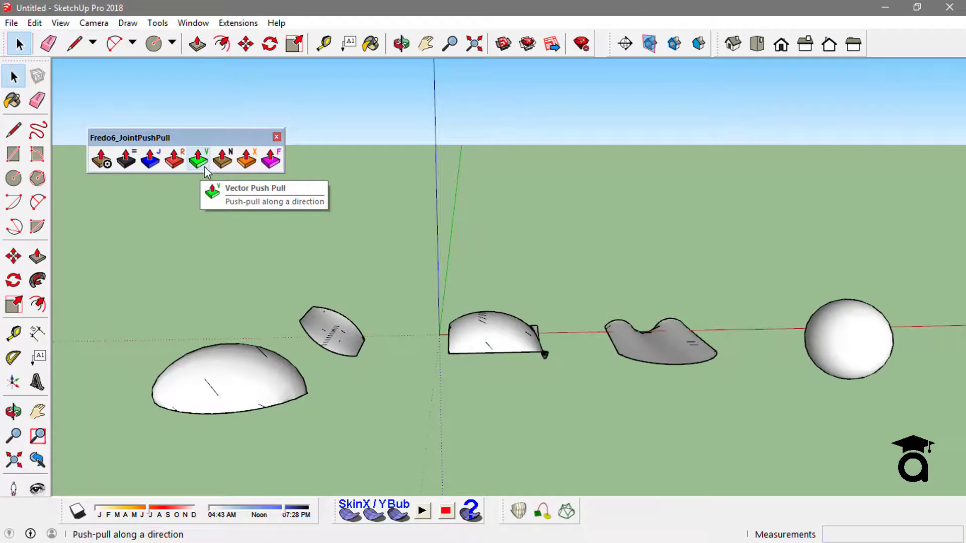
click(202, 166)
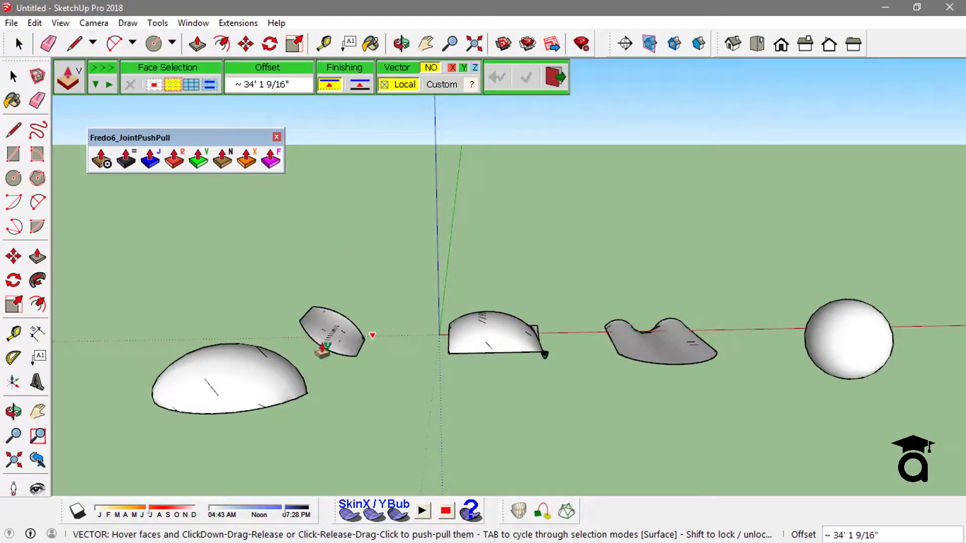
drag(338, 324, 443, 232)
drag(380, 209, 351, 204)
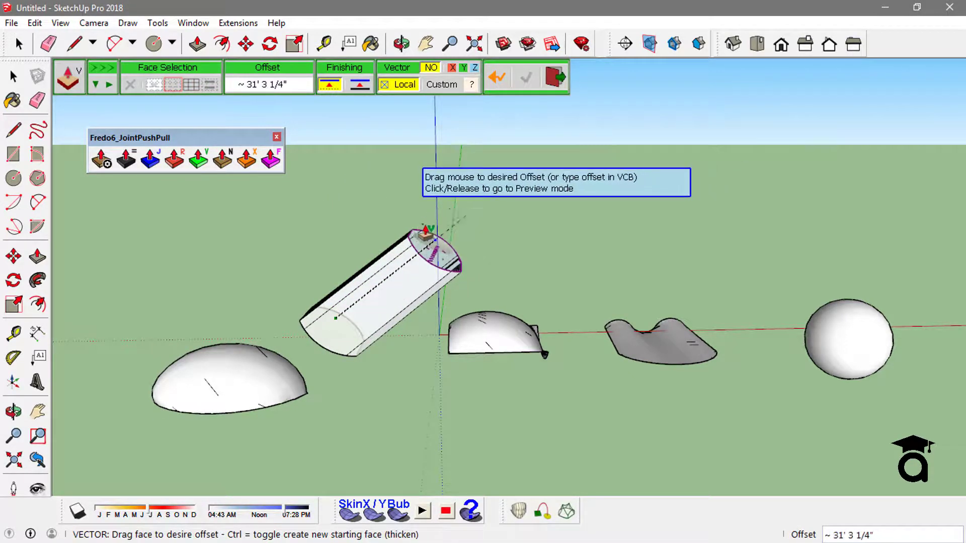
drag(526, 187, 462, 211)
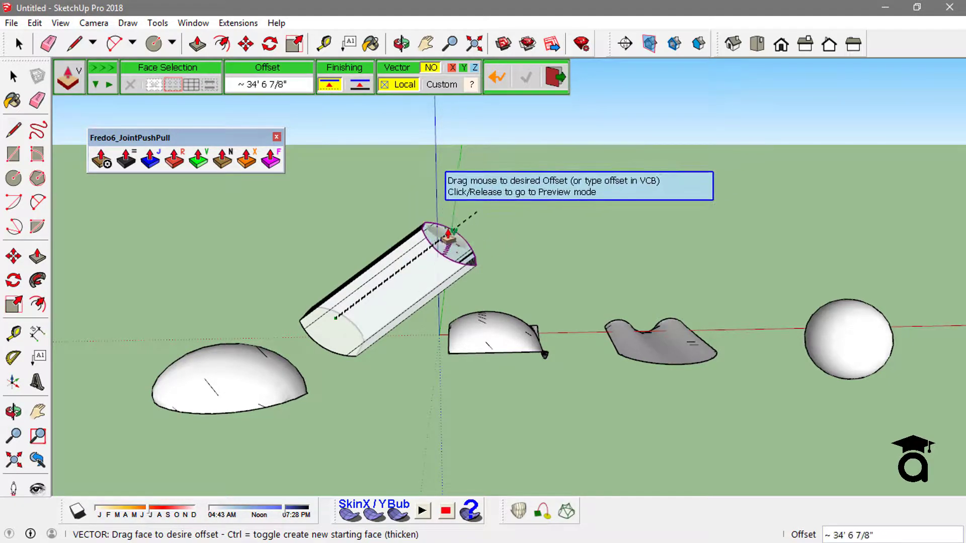
drag(500, 204, 385, 277)
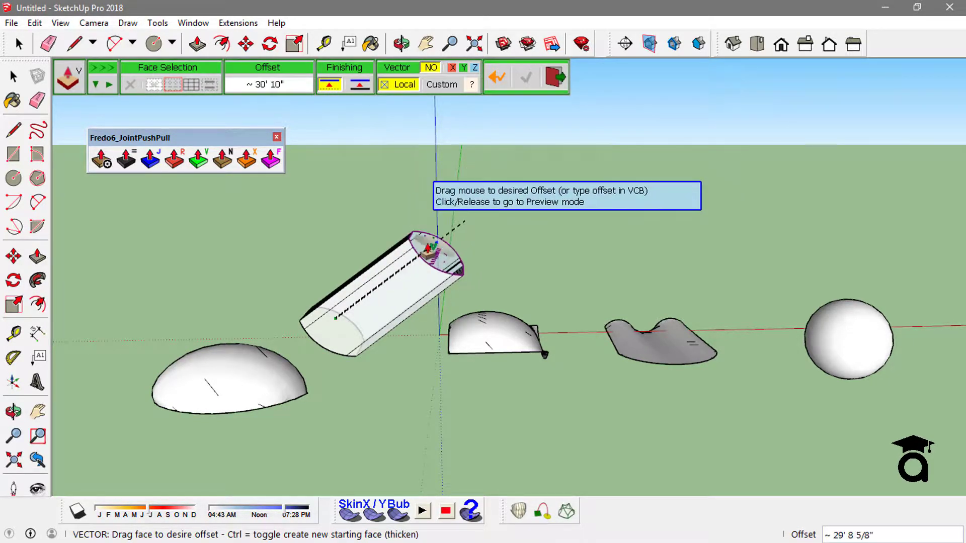
drag(502, 201, 437, 245)
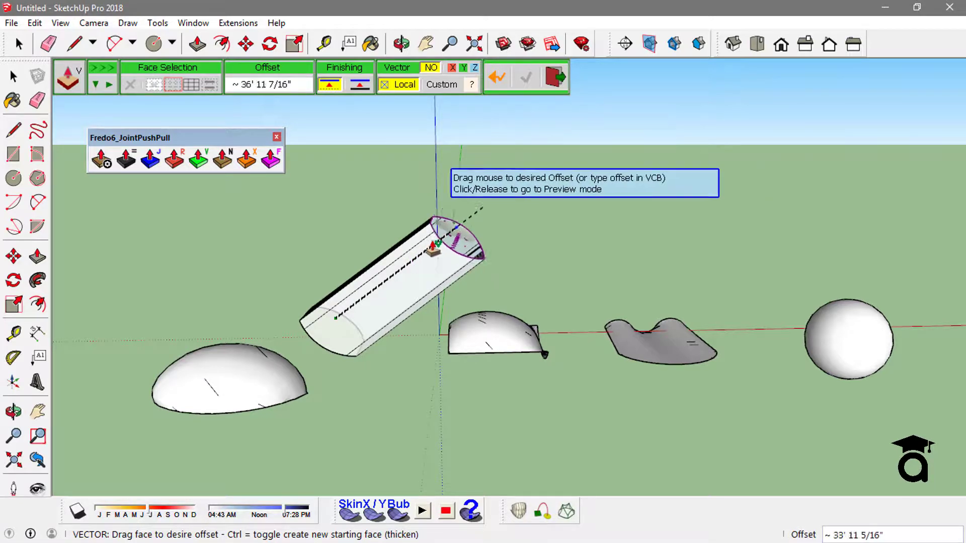
drag(526, 187, 531, 164)
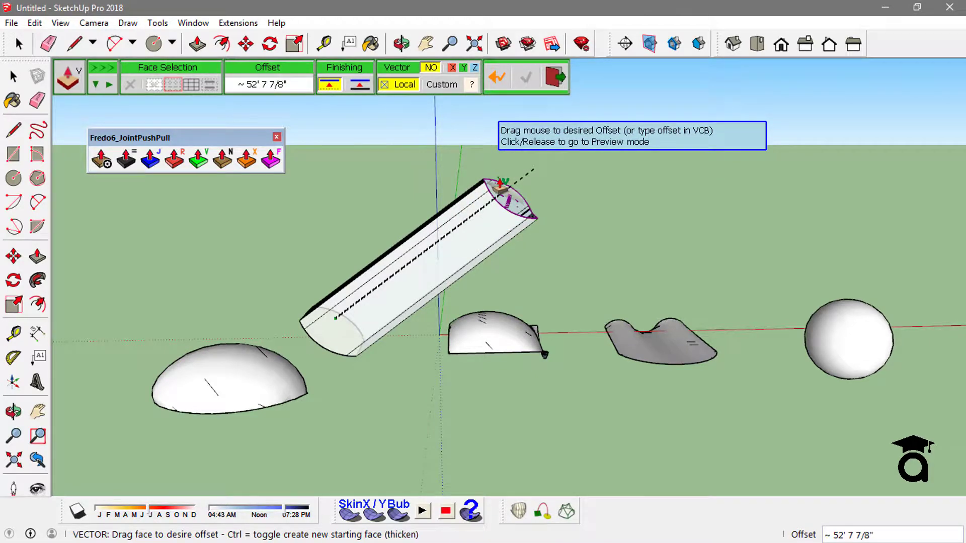
- Redirect the vector push-pull of the lens-shaped surface straight up at about 30' 3" and generate it
drag(500, 187, 329, 120)
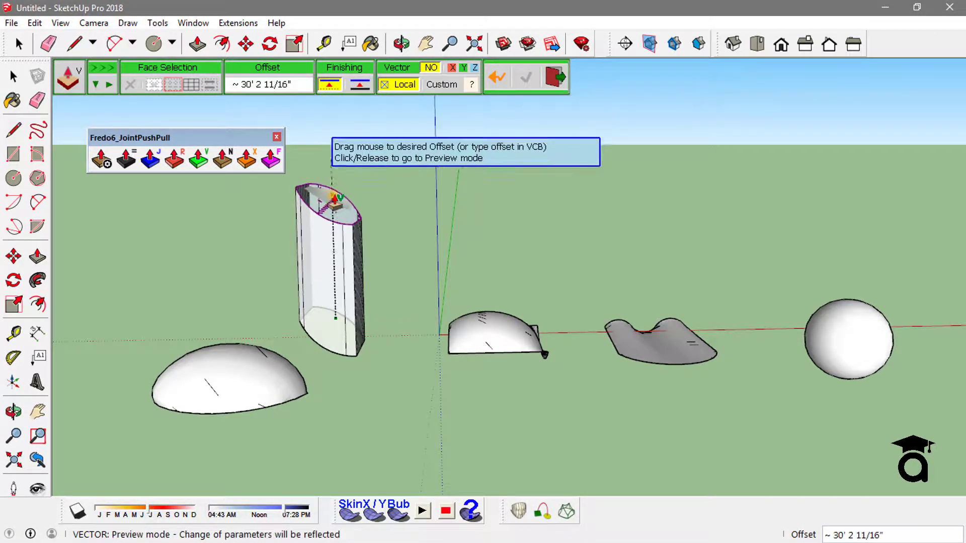
click(372, 182)
middle_drag(367, 190, 451, 228)
key(Escape)
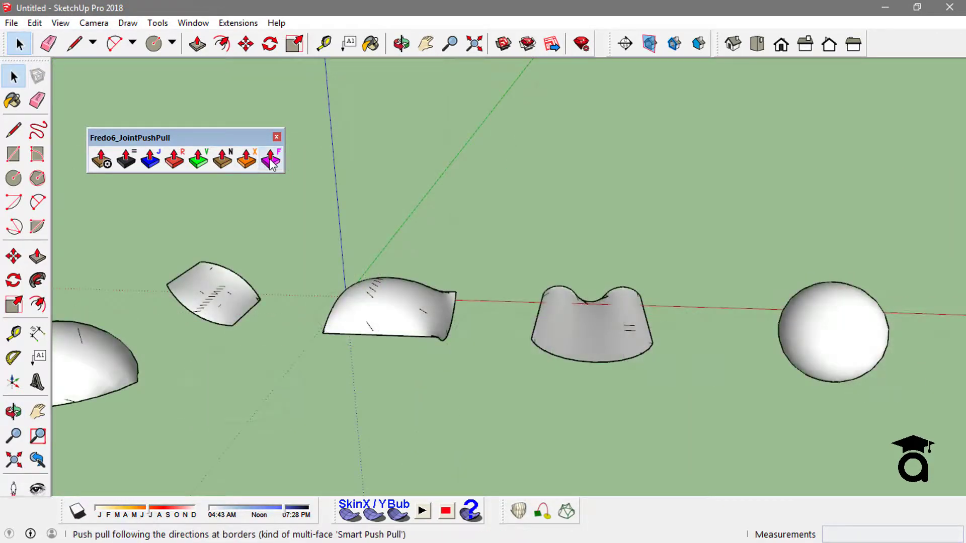
- Push-pull the double-humped wavy surface by about 33' 4" with Follow Push Pull and generate the geometry
click(271, 160)
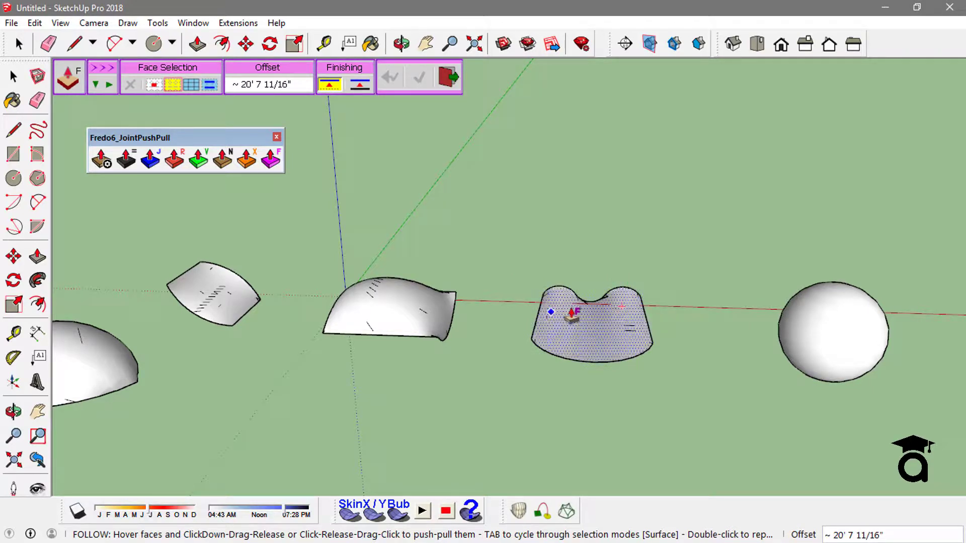
drag(621, 336, 680, 165)
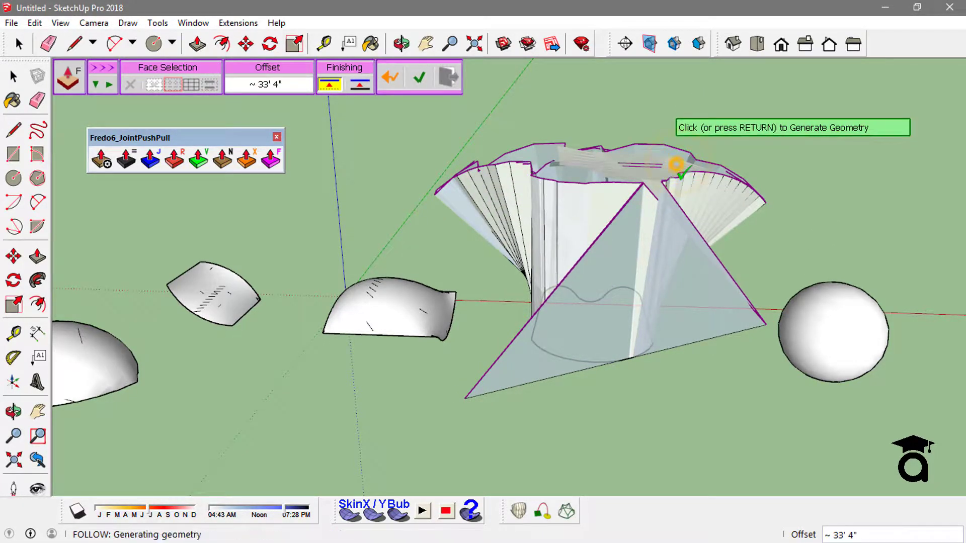
click(679, 168)
- Push-pull the arched surface by about 7' 8" with Follow Push Pull, and undo both Follow results
mouse_move(405, 283)
mouse_down()
mouse_move(406, 236)
mouse_move(404, 272)
mouse_up()
click(405, 273)
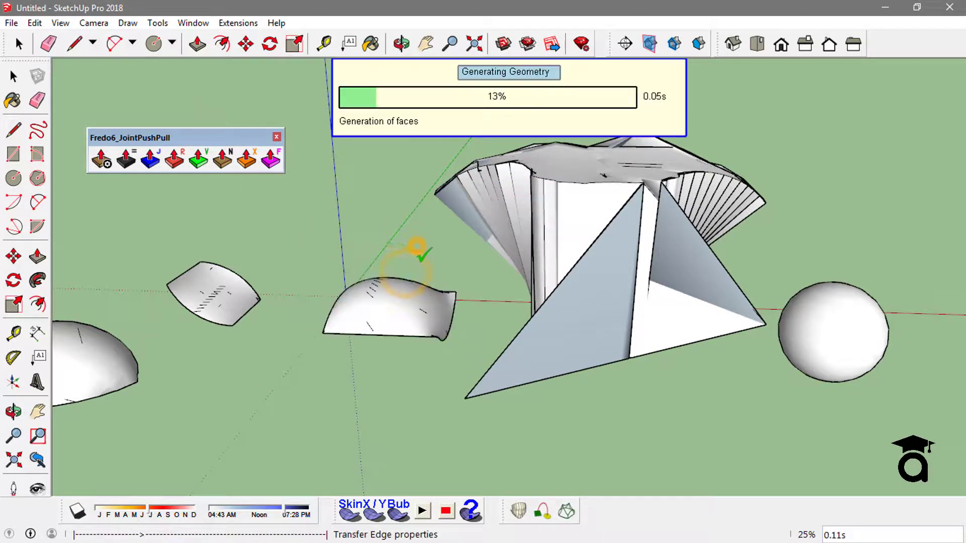
key(o)
middle_drag(456, 299, 660, 224)
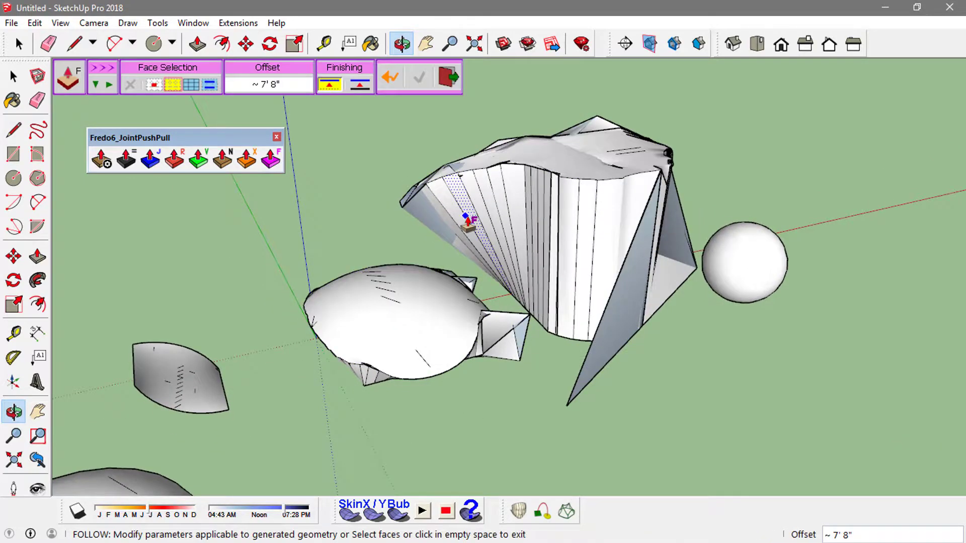
key(ctrl+z)
key(ctrl+z)
- Try a Follow Push Pull on the sphere's surface
middle_drag(519, 291, 398, 317)
click(416, 311)
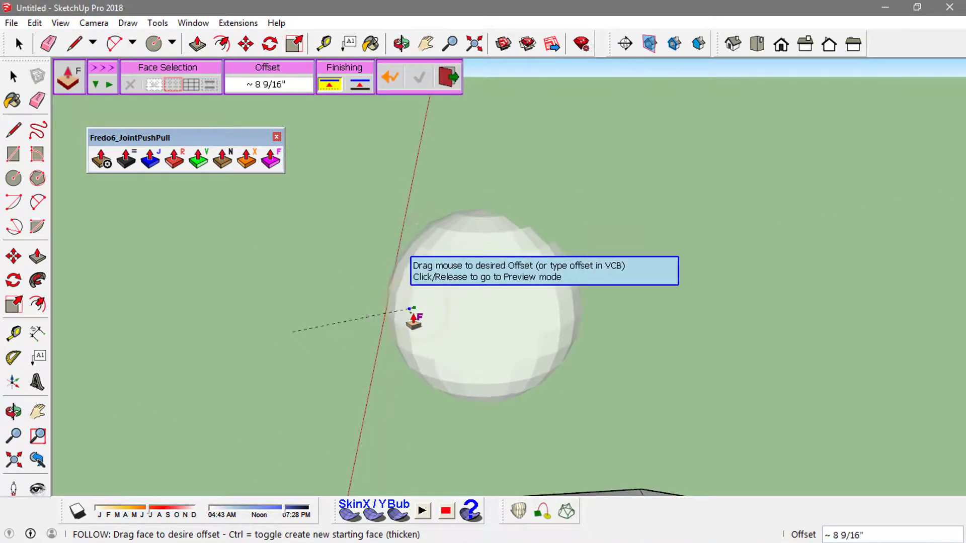
click(385, 308)
click(392, 306)
key(Escape)
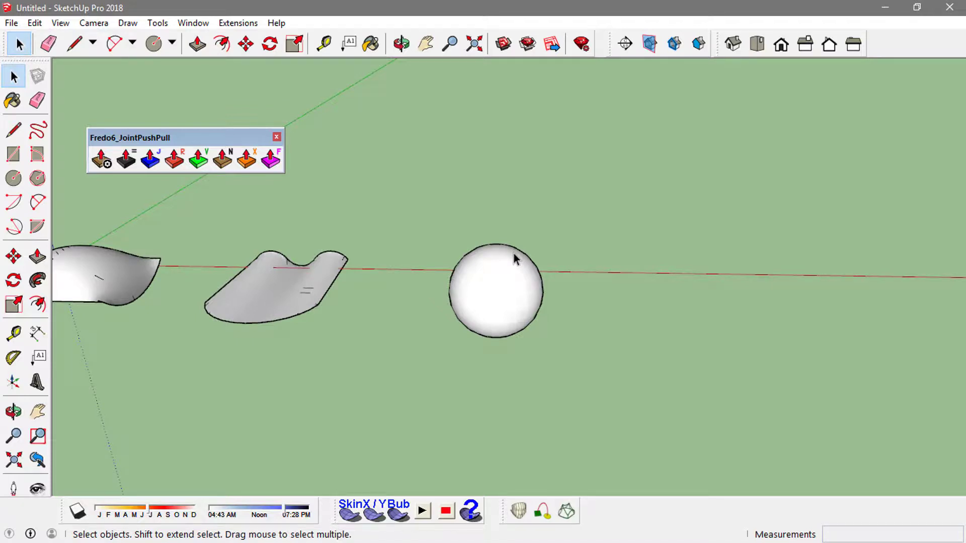
middle_drag(550, 259, 579, 236)
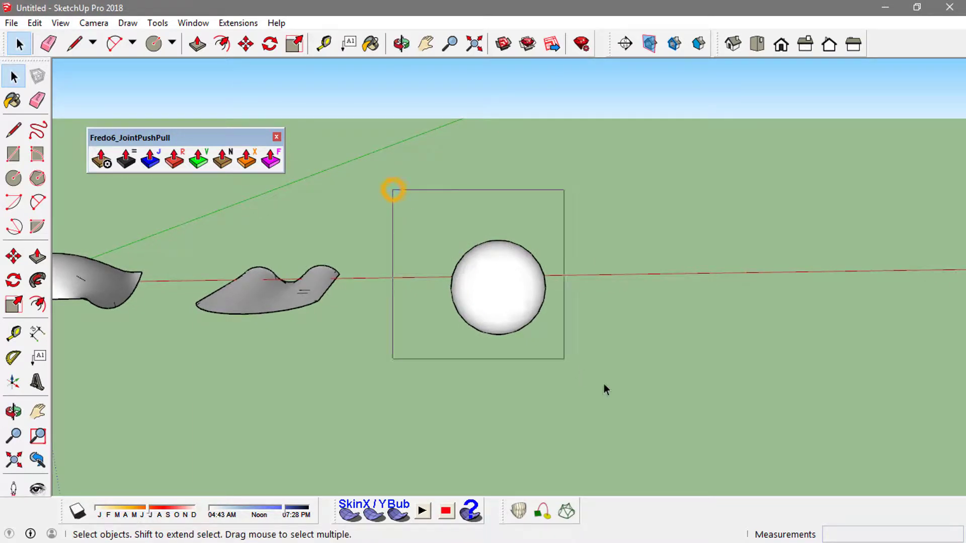
drag(583, 377, 583, 376)
middle_drag(565, 287, 484, 285)
middle_drag(485, 352, 428, 211)
click(428, 211)
- Switch the camera from perspective to parallel projection
click(182, 26)
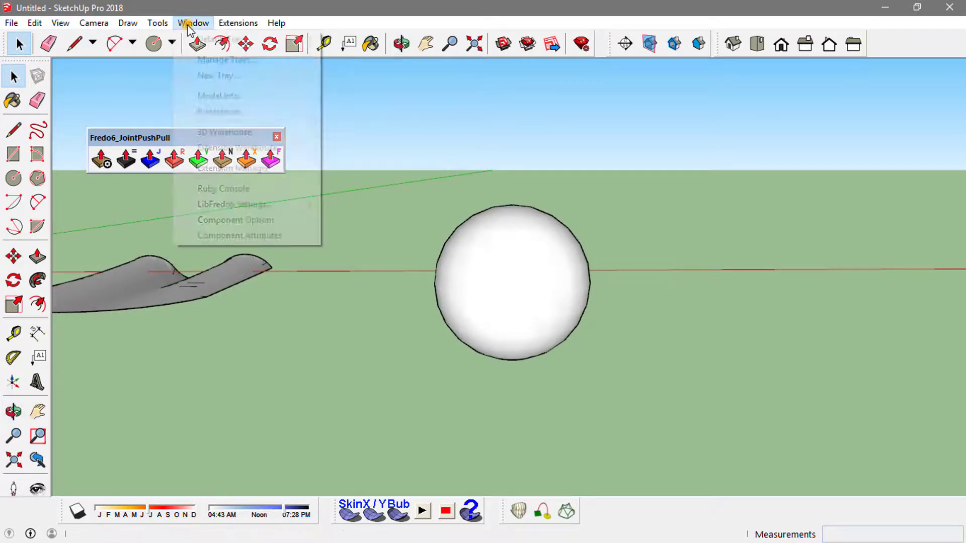
mouse_move(92, 22)
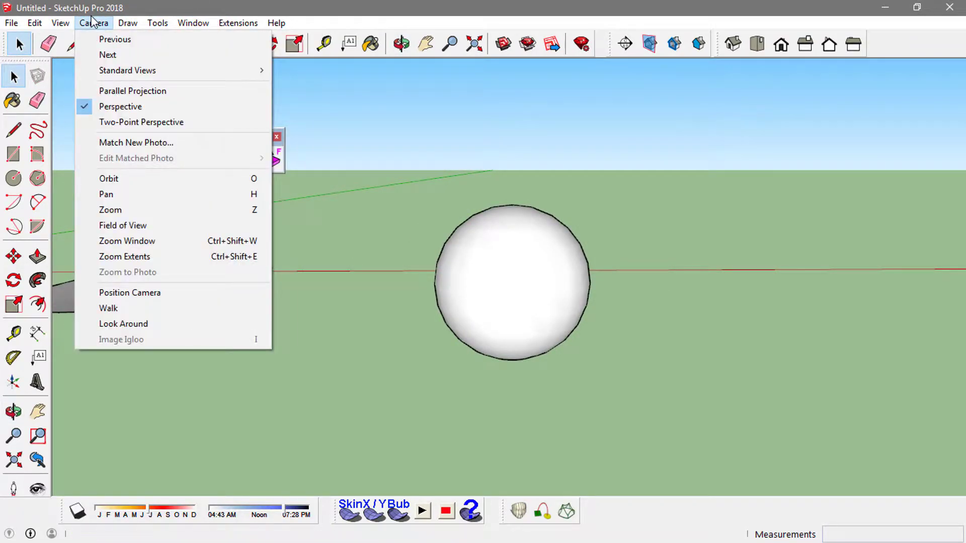
click(154, 91)
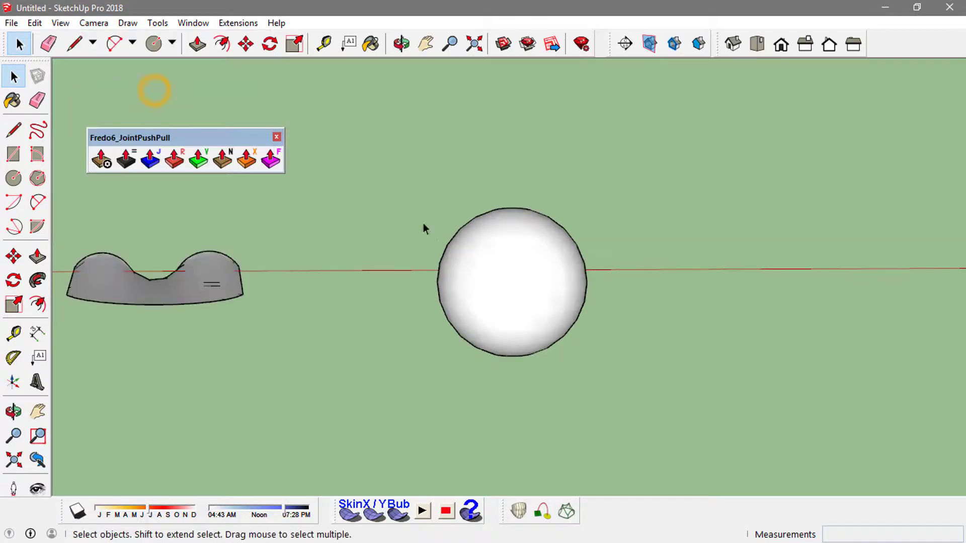
- Set the camera to the front view and turn on the display of hidden geometry for the sphere
middle_drag(511, 204, 549, 176)
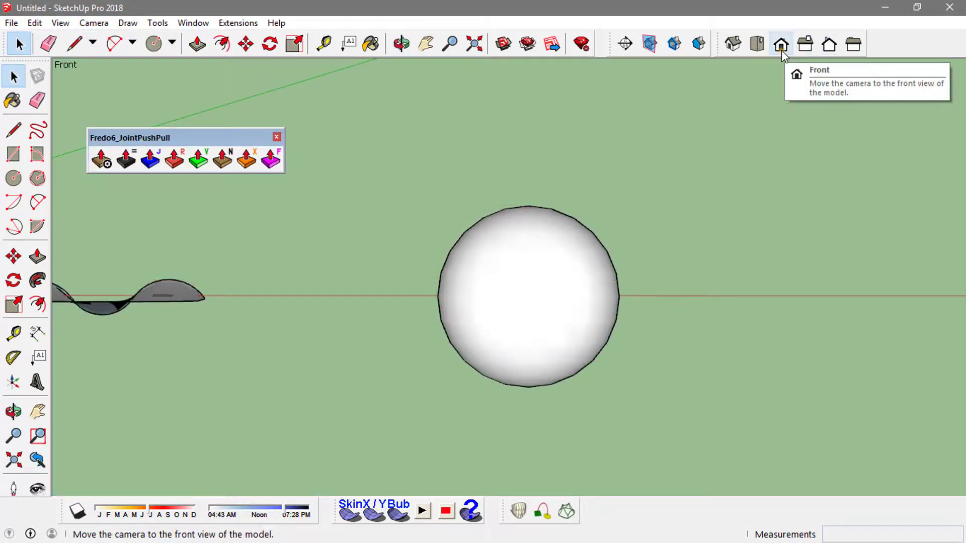
click(781, 46)
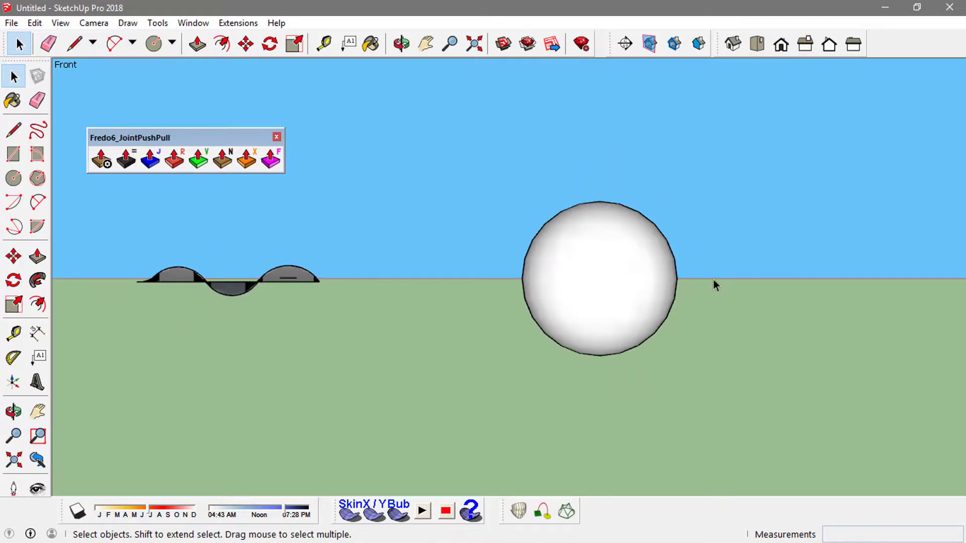
click(60, 23)
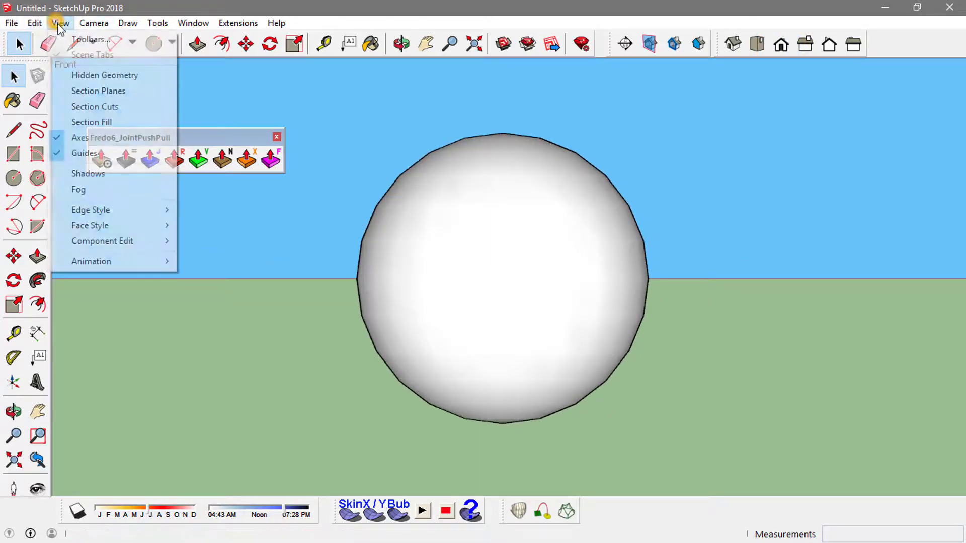
click(137, 75)
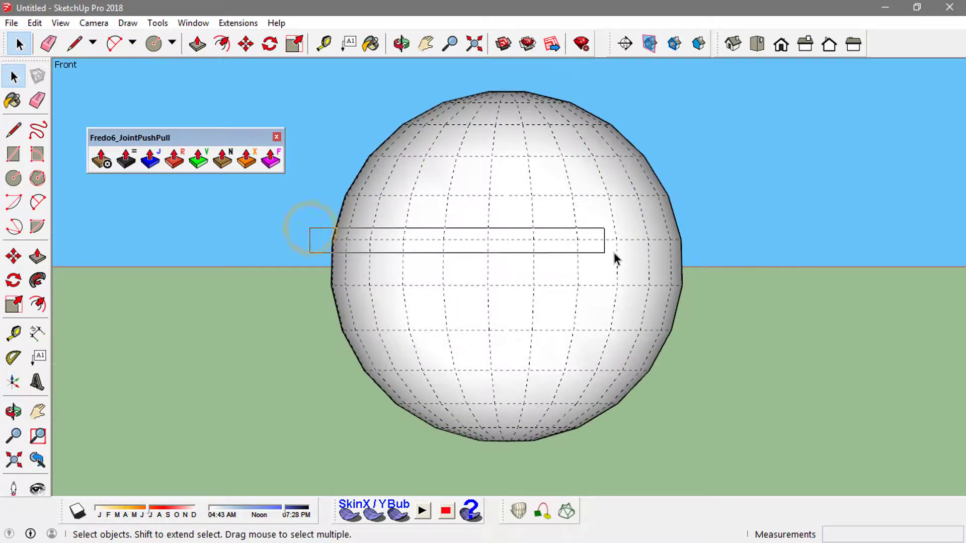
- Select the horizontal ring of edges just above the sphere's middle and turn off its Soft property
drag(613, 253, 730, 254)
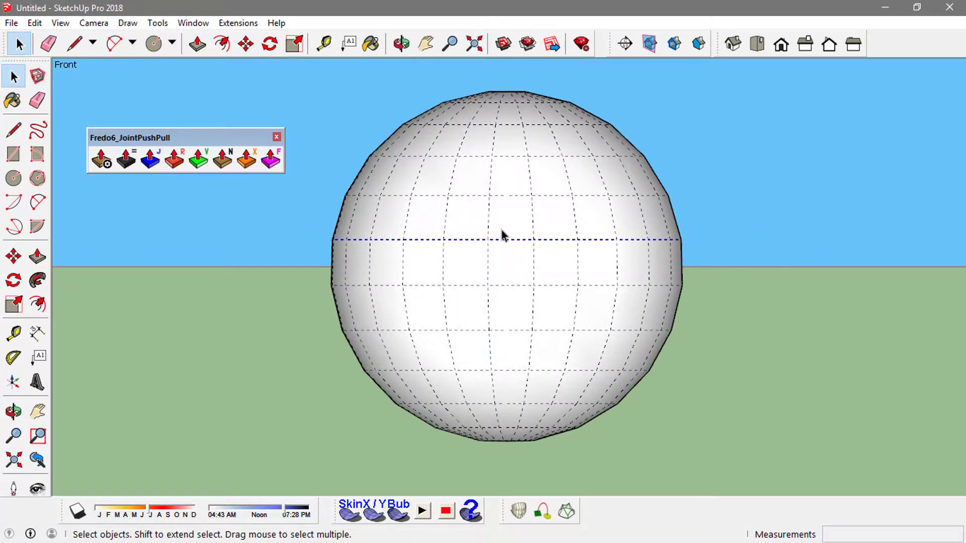
key(b)
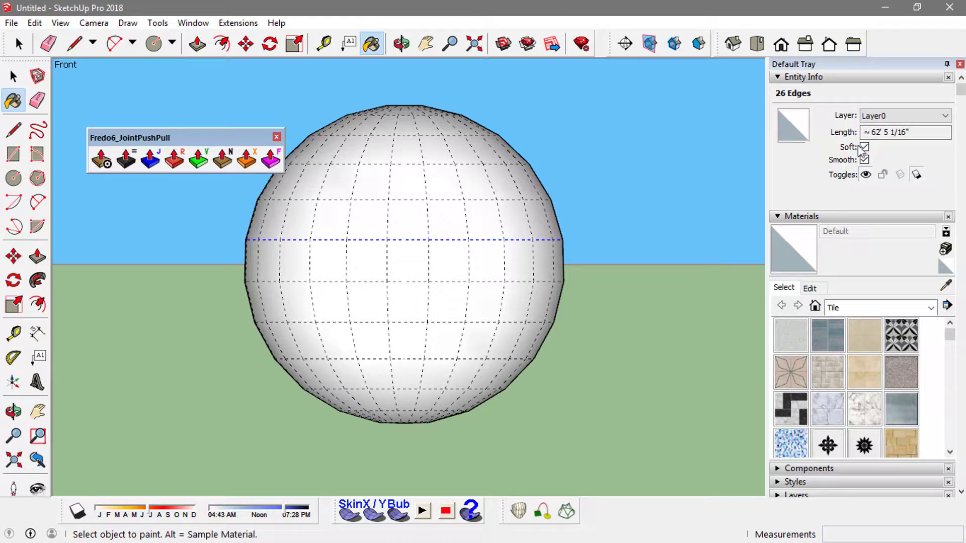
click(864, 148)
key(space)
- Select the vertical ring of edges running through both of the sphere's poles
middle_drag(392, 209, 660, 203)
click(392, 108)
drag(382, 86, 401, 341)
drag(390, 452, 394, 451)
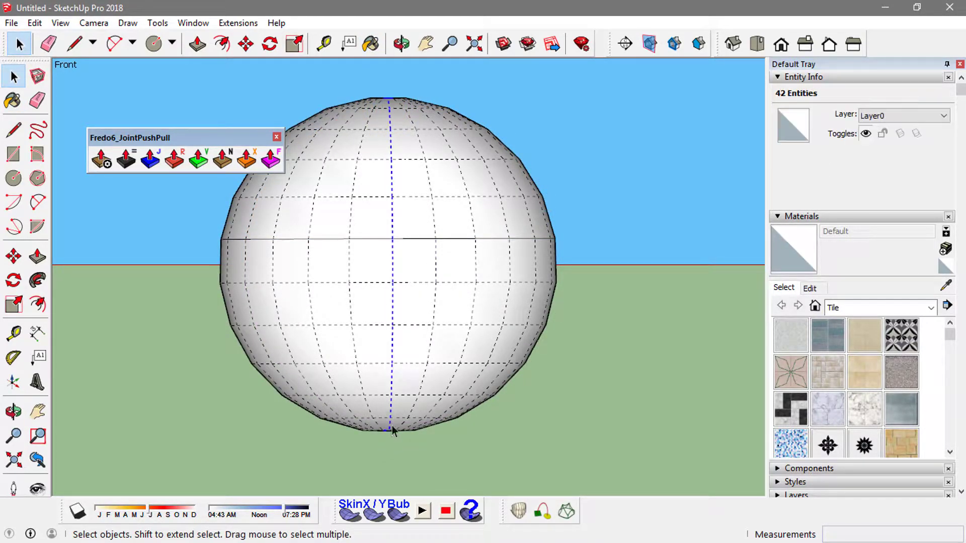
- Remove the unwanted triangular face at the sphere's bottom pole from the selection
middle_drag(420, 364, 423, 310)
scroll(390, 394, up, 6)
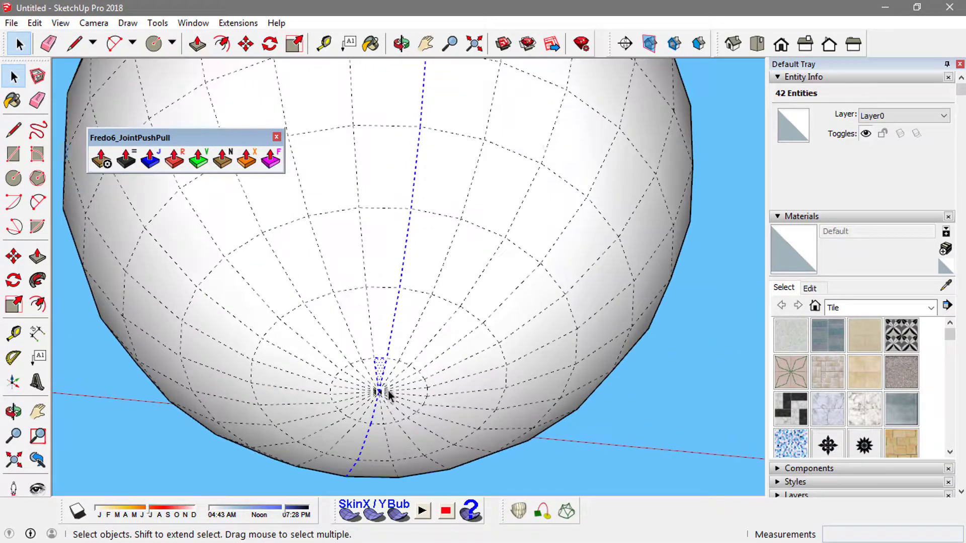
scroll(372, 369, up, 2)
click(370, 356)
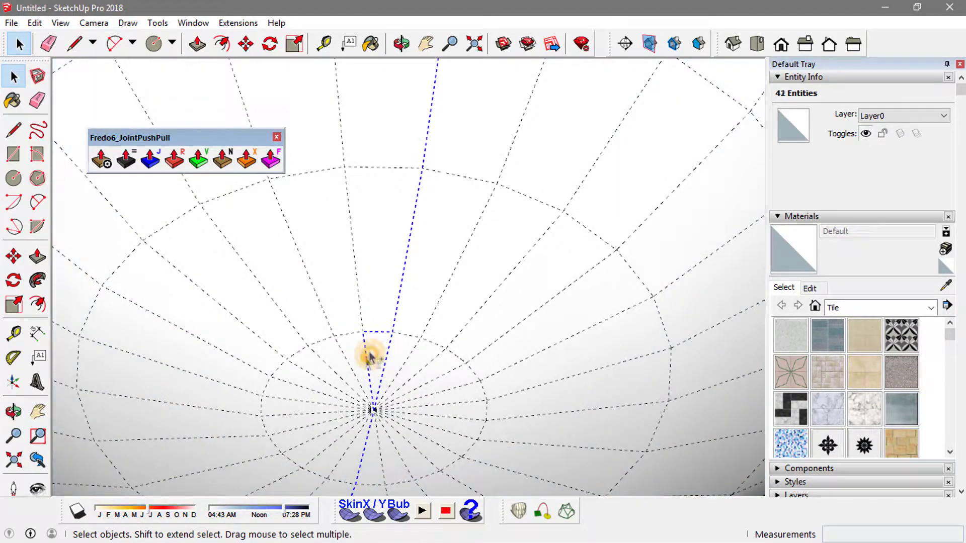
scroll(383, 311, down, 3)
- Deselect the remaining triangular faces and stray edges around the pole, keeping only the vertical edge ring selected
middle_drag(402, 254, 448, 378)
scroll(415, 199, up, 5)
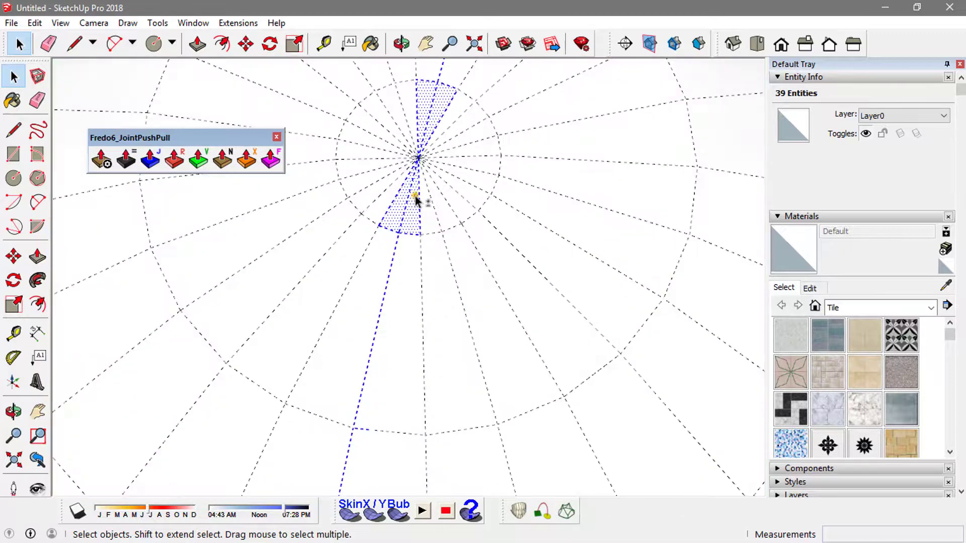
shift+click(400, 231)
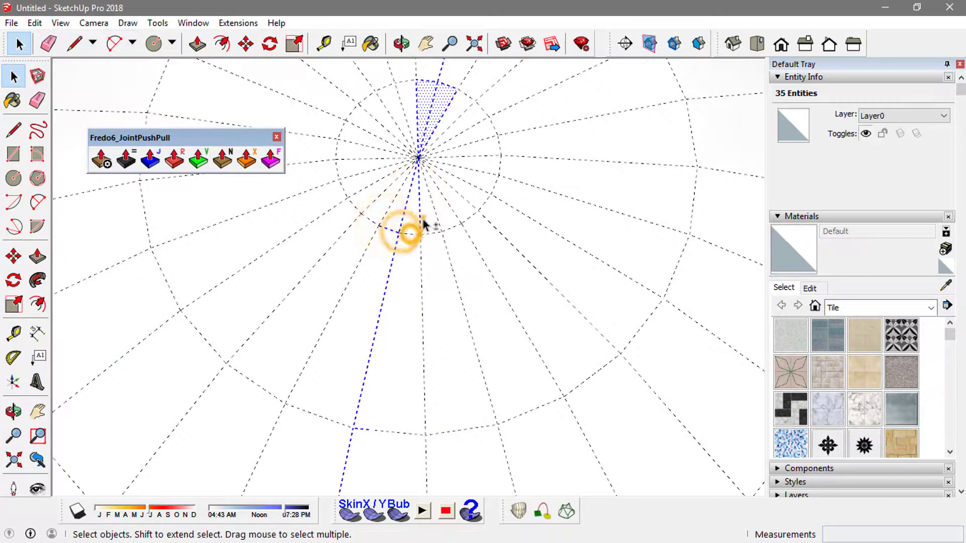
shift+click(421, 219)
shift+click(390, 229)
shift+click(423, 96)
shift+click(428, 93)
shift+click(445, 91)
scroll(450, 93, down, 5)
middle_drag(450, 93, 526, 236)
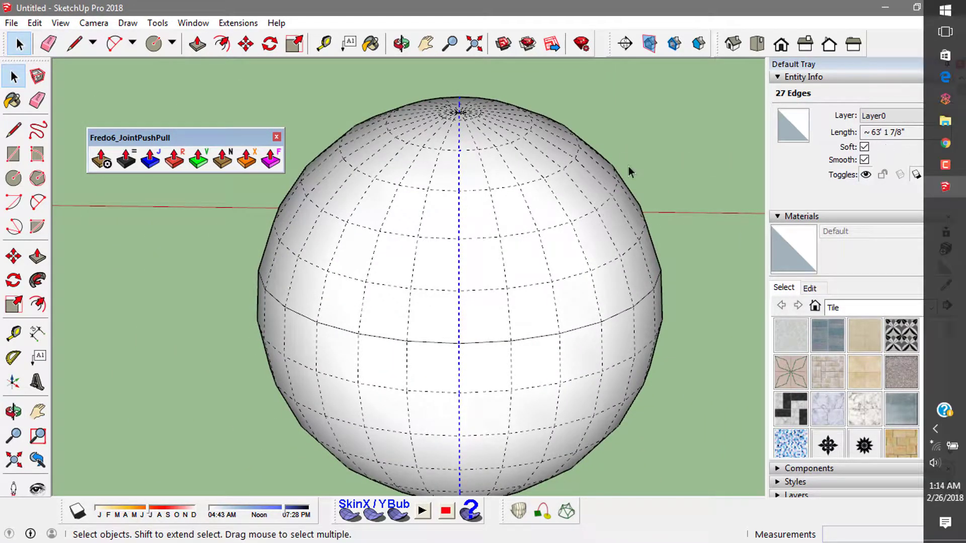
- Turn off the Soft property of the vertical edge ring and clear the selection
click(864, 147)
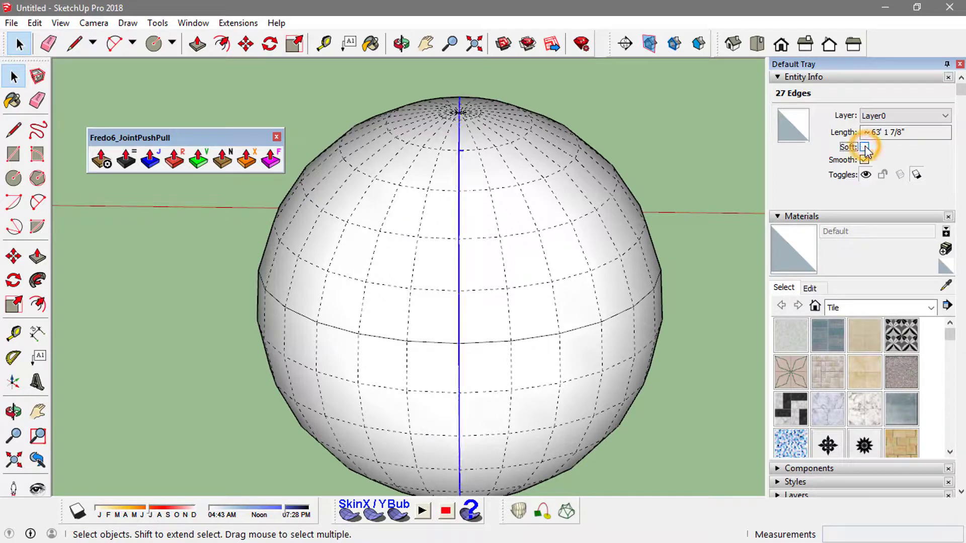
click(659, 146)
middle_drag(550, 235, 550, 187)
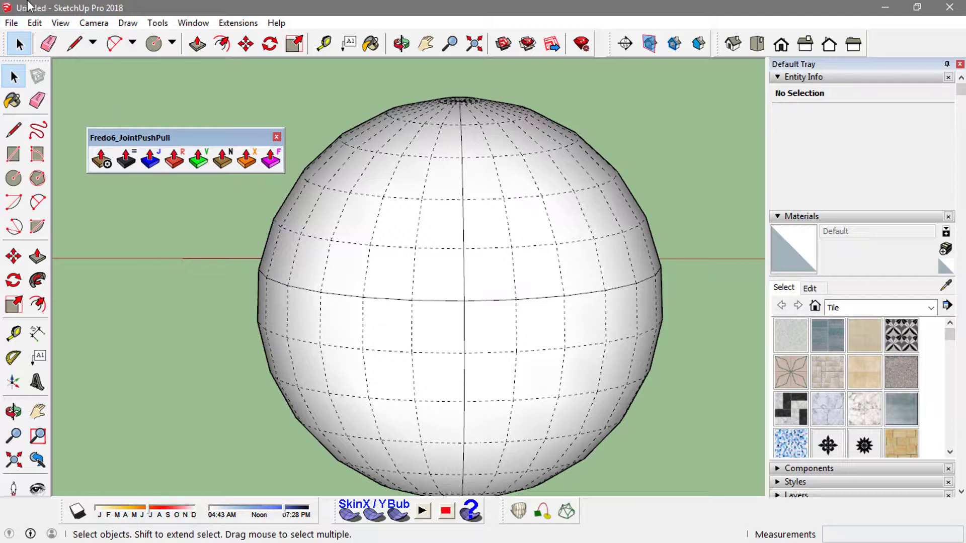
- Turn off the display of hidden geometry and select the sphere's divided surfaces one at a time to check them
click(60, 23)
click(97, 73)
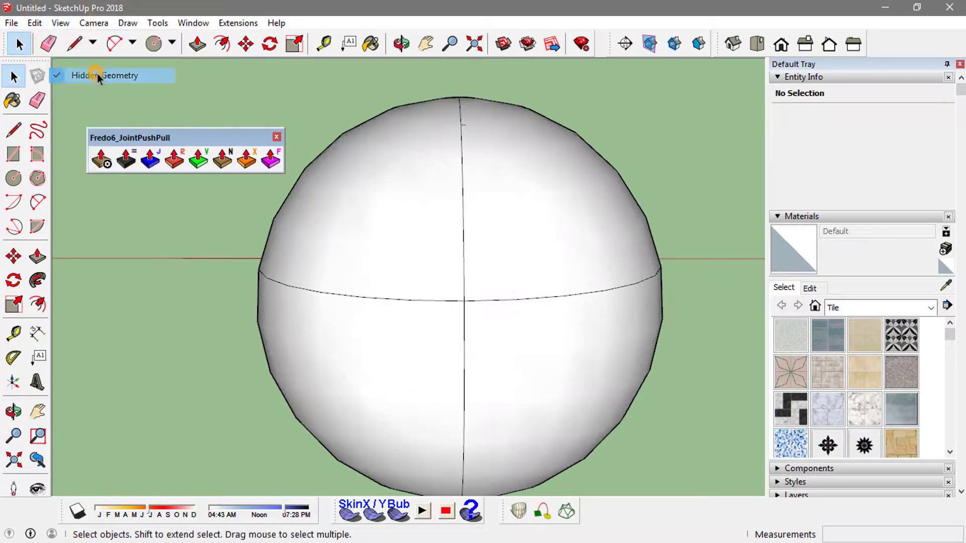
scroll(451, 168, down, 1)
middle_drag(451, 168, 403, 199)
click(402, 193)
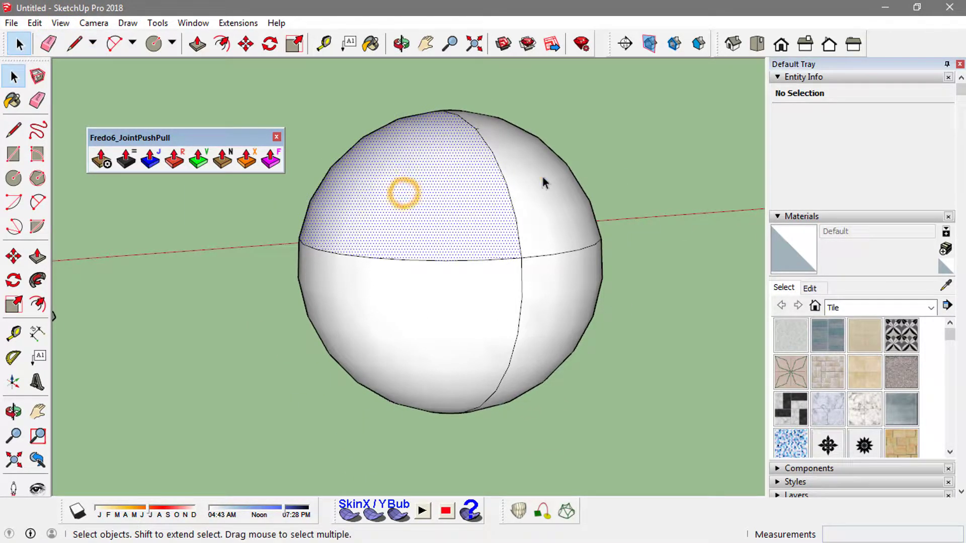
middle_drag(619, 252, 449, 223)
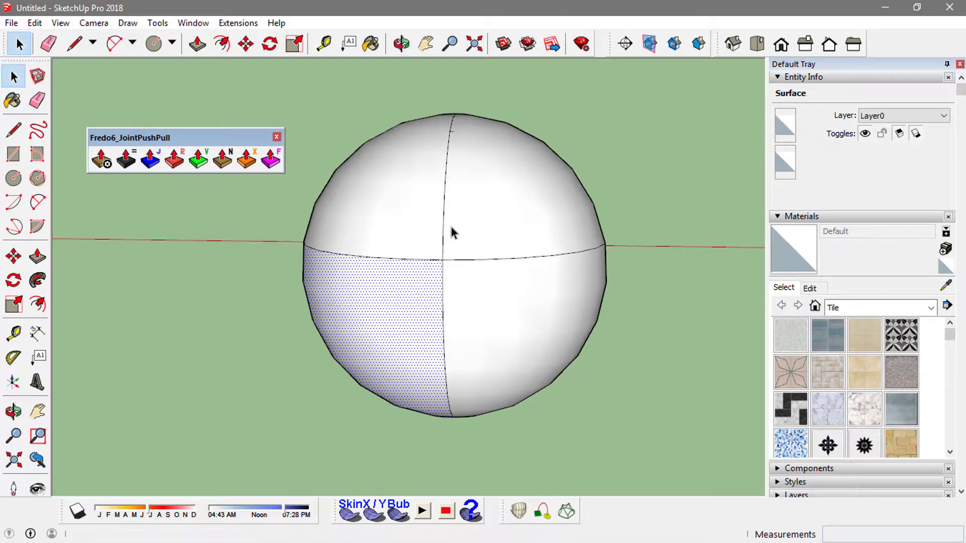
click(475, 210)
click(573, 159)
- Push-pull the sphere's upper-left quarter surface by about 2' 11 11/16" with Normal Push Pull
middle_drag(366, 170, 707, 193)
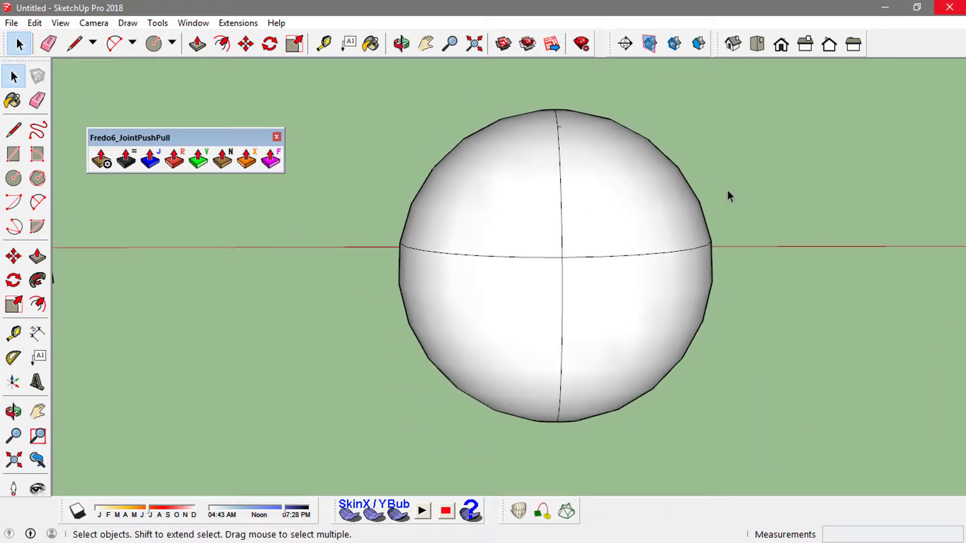
scroll(761, 197, down, 5)
middle_drag(737, 222, 629, 210)
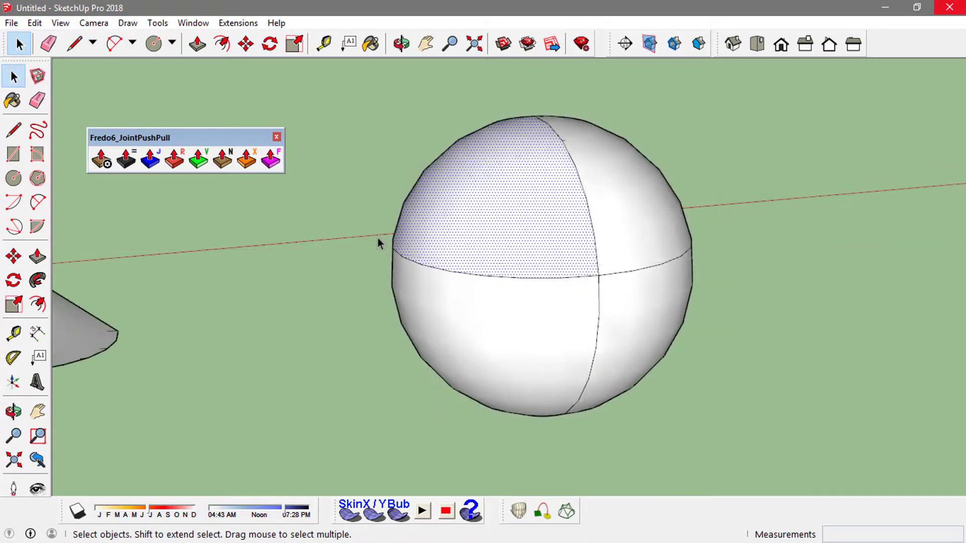
click(229, 164)
click(425, 198)
click(377, 193)
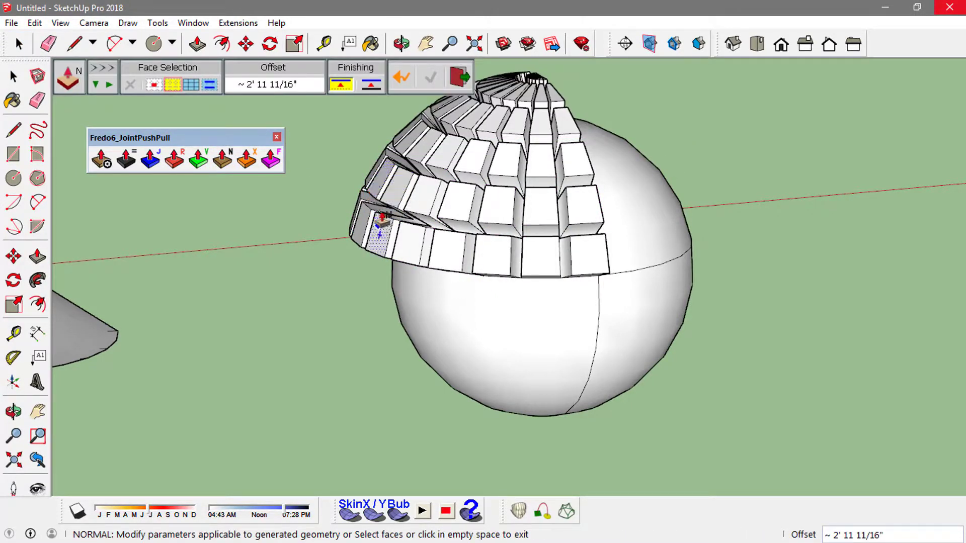
middle_drag(476, 211, 728, 250)
click(733, 250)
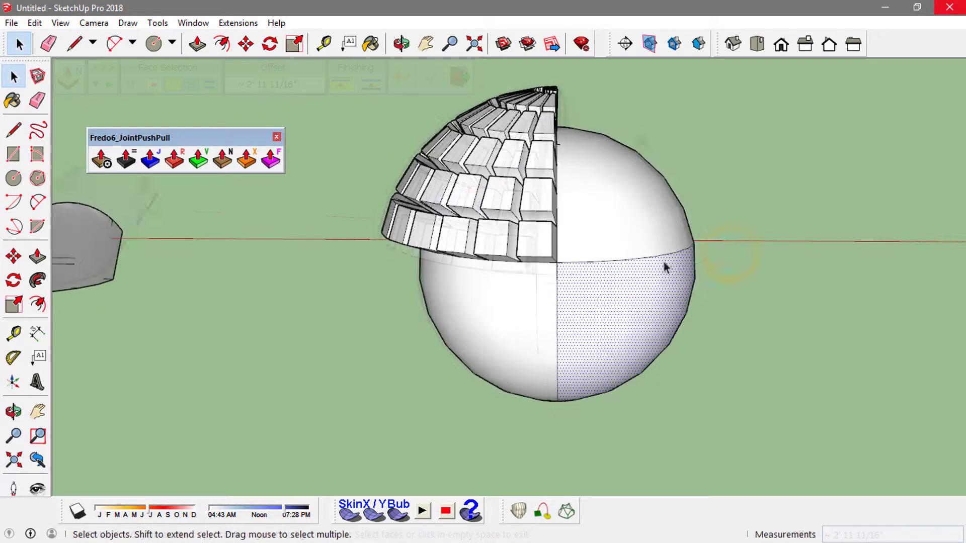
- Thicken the sphere's lower-right quarter surface with Round Push Pull at an offset of about -2' 1/4"
click(782, 237)
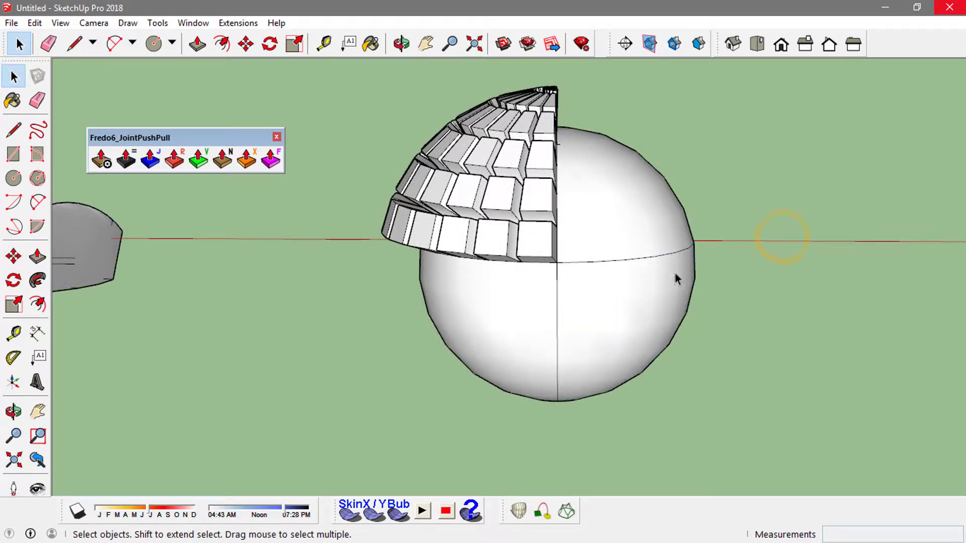
click(633, 280)
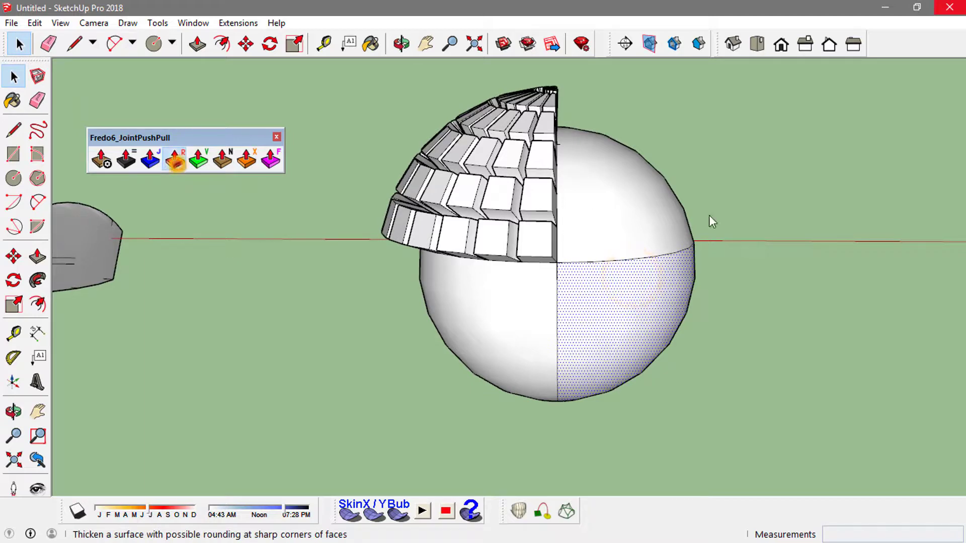
drag(700, 251, 723, 255)
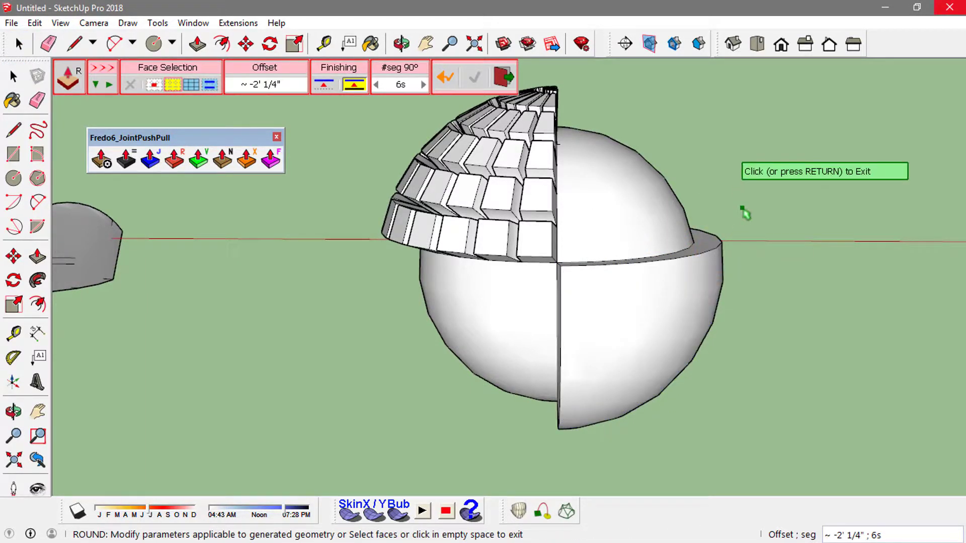
click(745, 214)
mouse_move(745, 214)
middle_down()
mouse_move(319, 302)
mouse_move(252, 304)
mouse_move(377, 155)
mouse_move(672, 160)
mouse_move(822, 271)
mouse_move(327, 269)
mouse_move(622, 292)
middle_up()
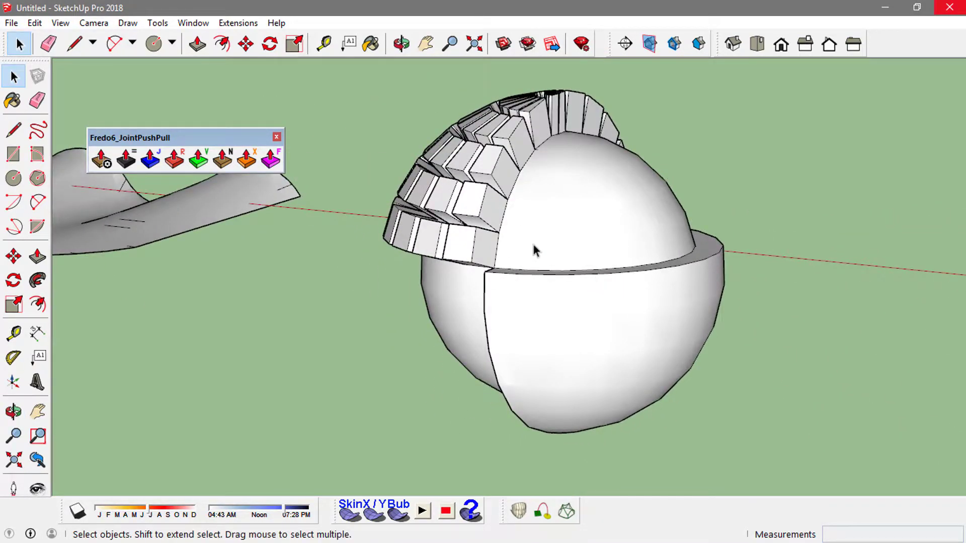
middle_drag(534, 251, 723, 289)
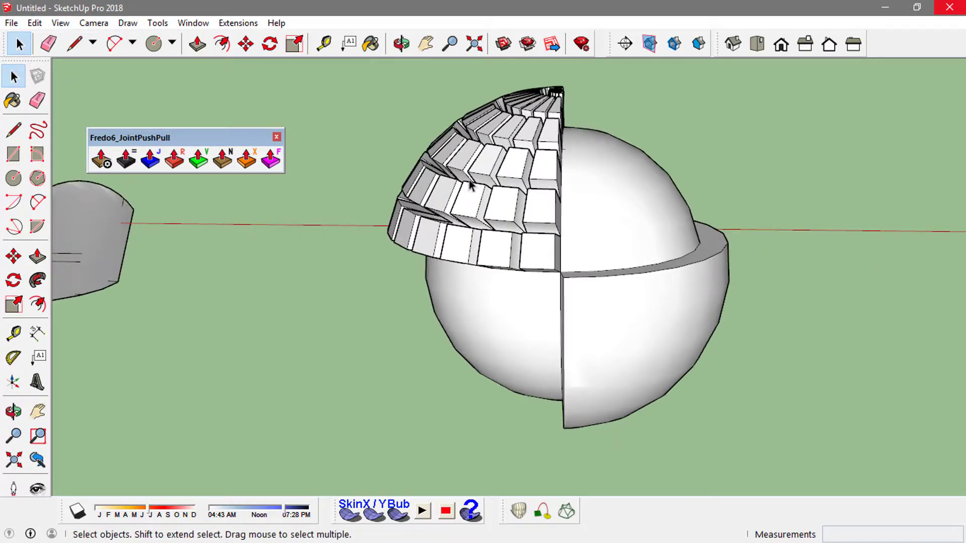
middle_drag(752, 282, 674, 294)
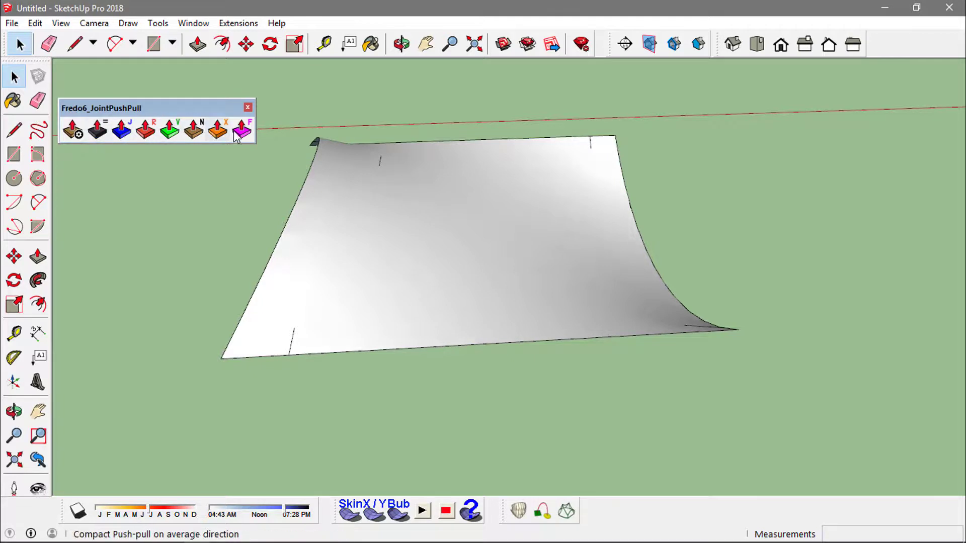
- Push-pull the whole wavy surface along its local direction with Vector Push Pull
middle_drag(741, 266, 527, 262)
middle_drag(462, 224, 523, 277)
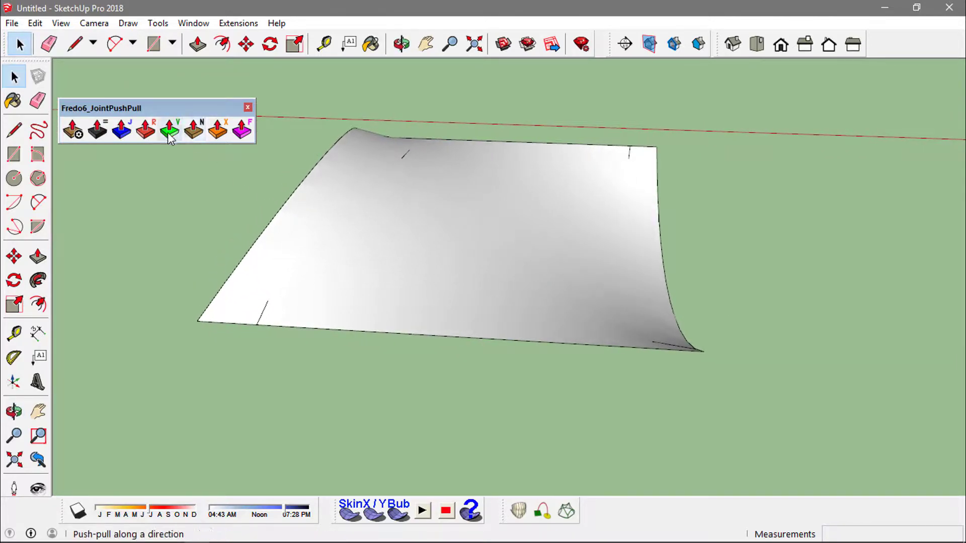
click(170, 132)
click(533, 270)
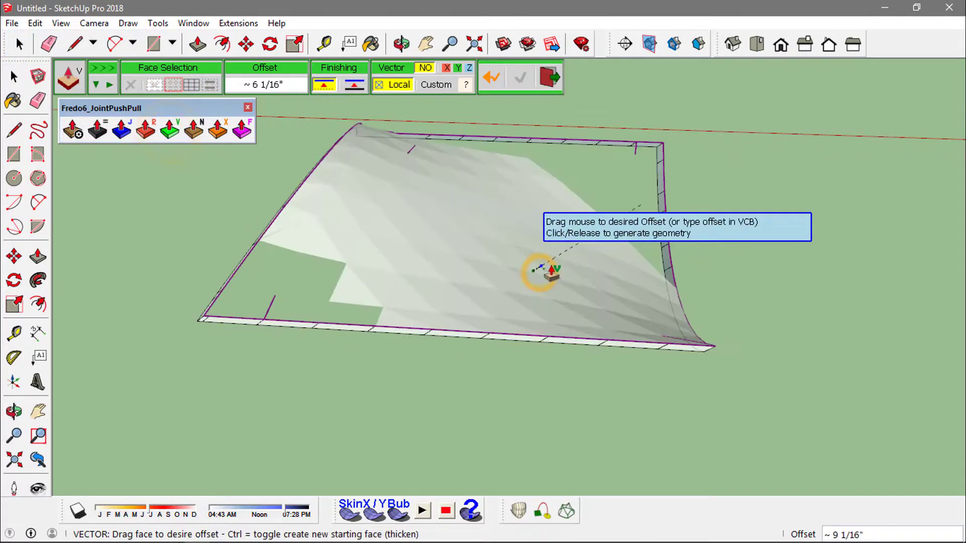
click(565, 265)
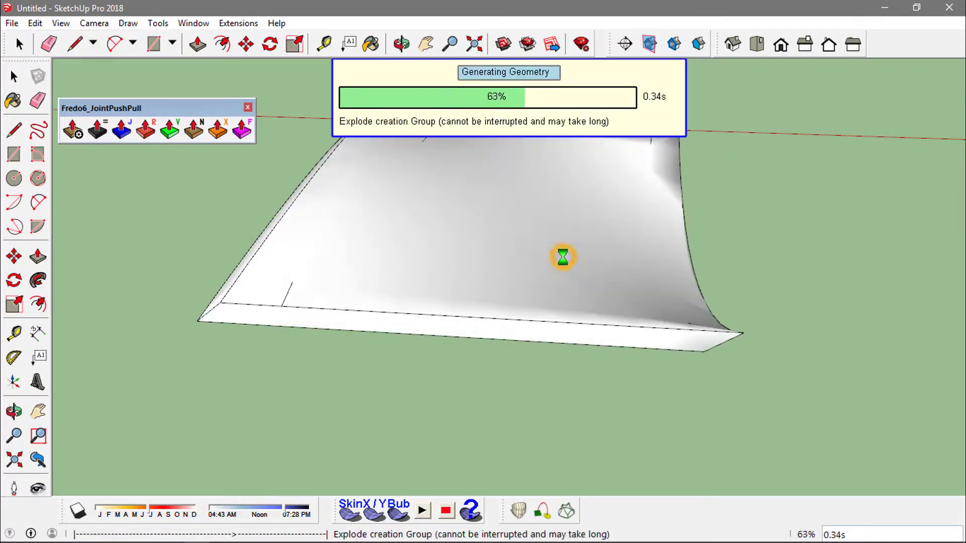
double_click(768, 226)
middle_drag(743, 255, 610, 263)
- Turn on the display of hidden geometry for the thickened wavy surface and clear the selection
click(568, 240)
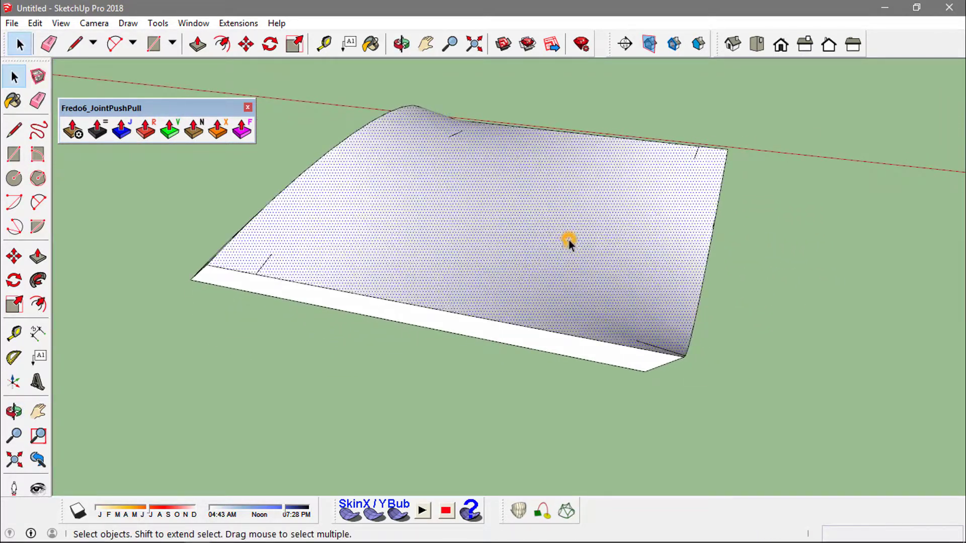
click(64, 23)
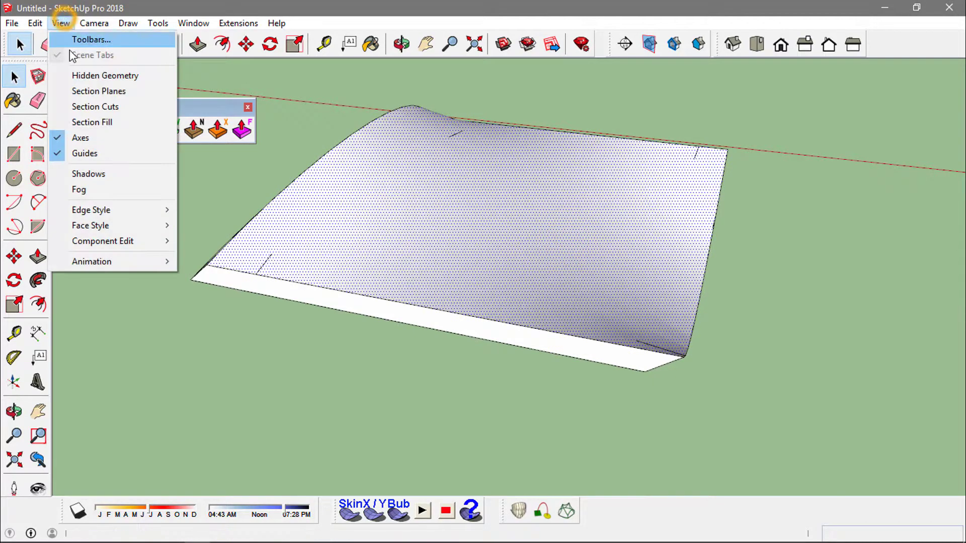
click(115, 75)
click(687, 157)
middle_drag(686, 157, 772, 179)
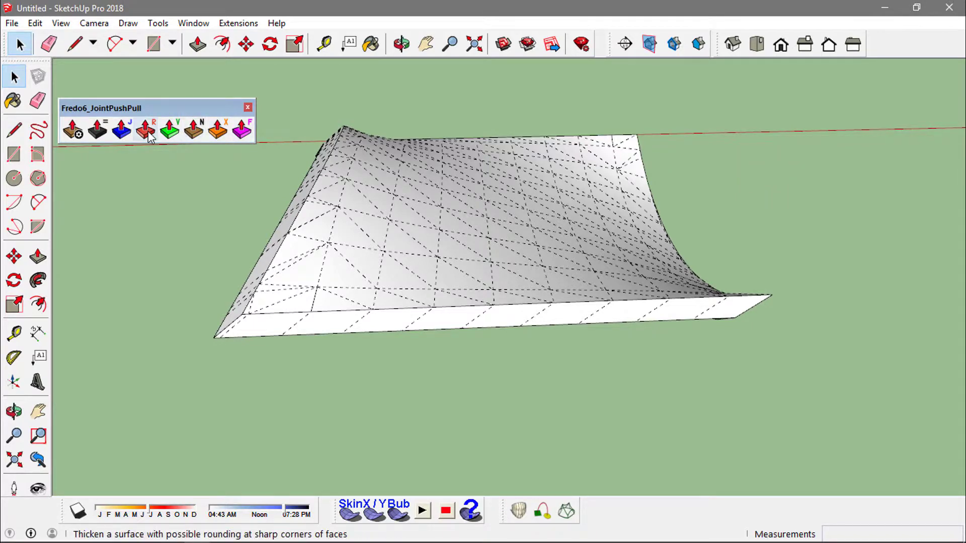
- Push-pull the facets of the wavy surface outward as separate blocks with Normal Push Pull
click(195, 130)
drag(321, 285, 326, 237)
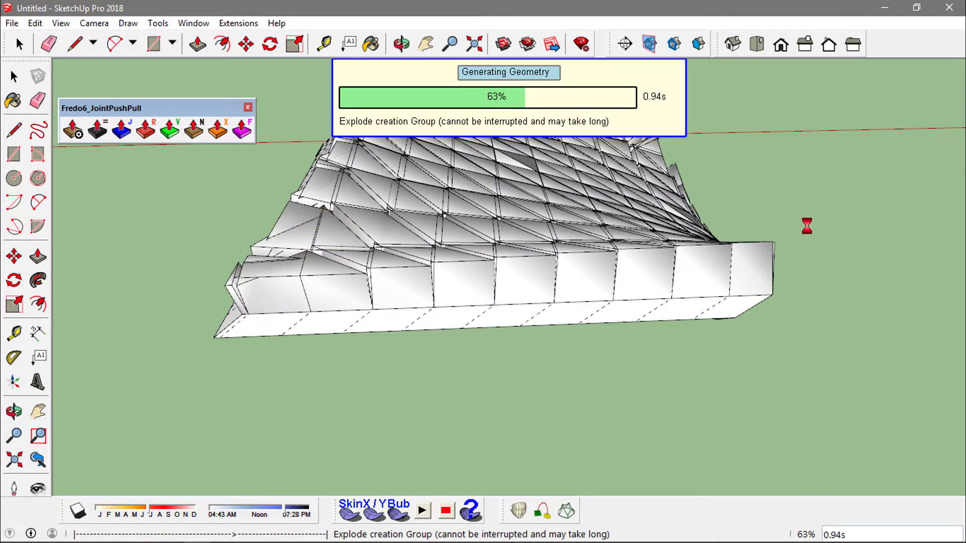
click(812, 229)
middle_drag(808, 220, 640, 217)
- Push one triangular facet near the middle of the wavy surface inward with the standard Push/Pull tool
key(p)
scroll(576, 246, up, 3)
middle_drag(576, 246, 571, 291)
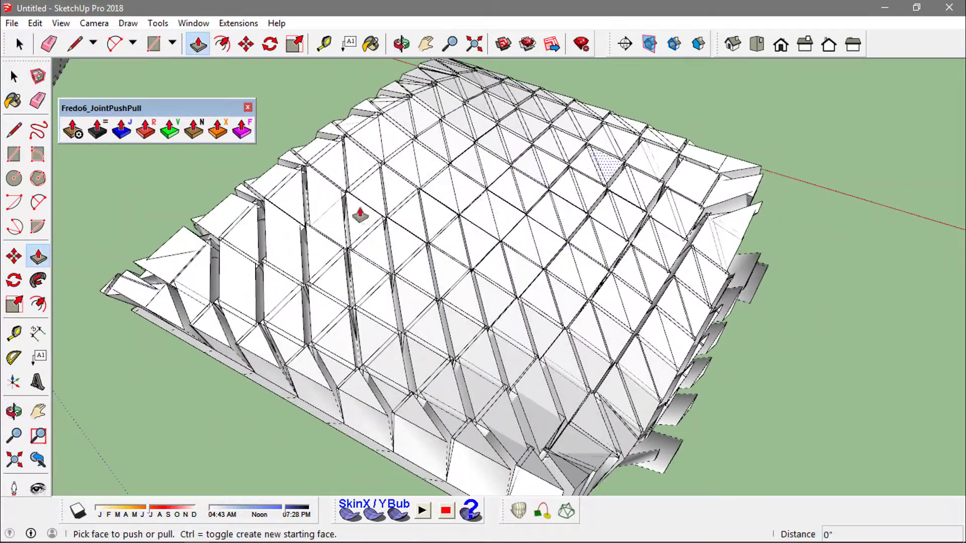
middle_drag(570, 219, 597, 248)
scroll(503, 284, up, 3)
click(521, 275)
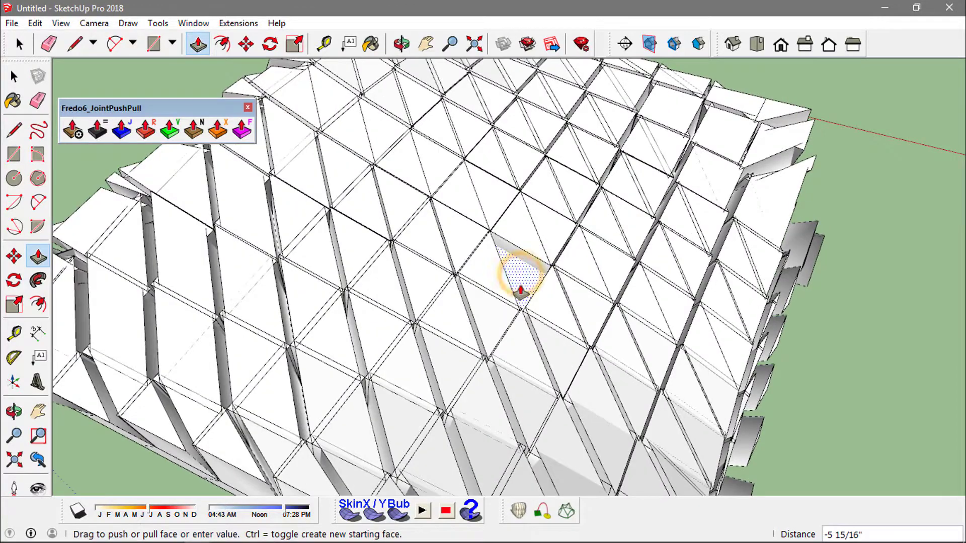